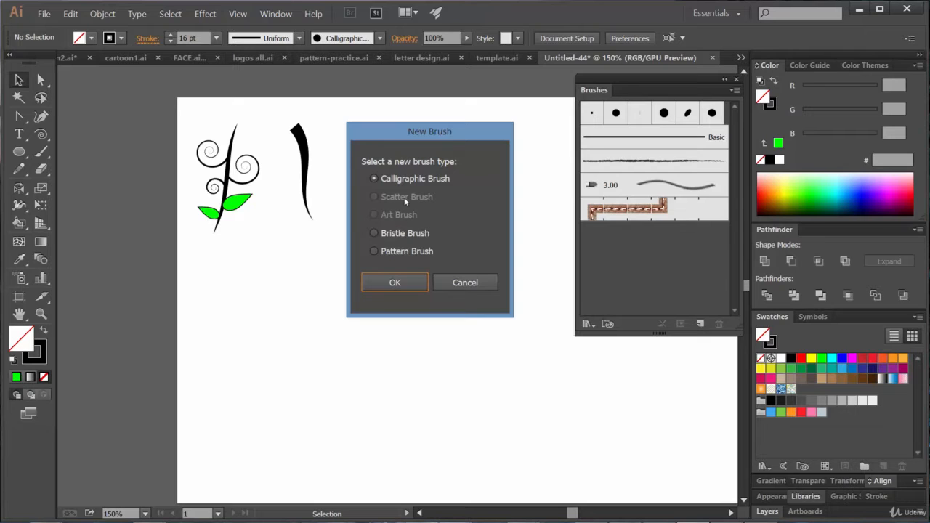
Step: Cancel the new brush and draw a tall, narrow ellipse beside the tapered black stroke
{"action": "left_click", "coordinate": [465, 283]}
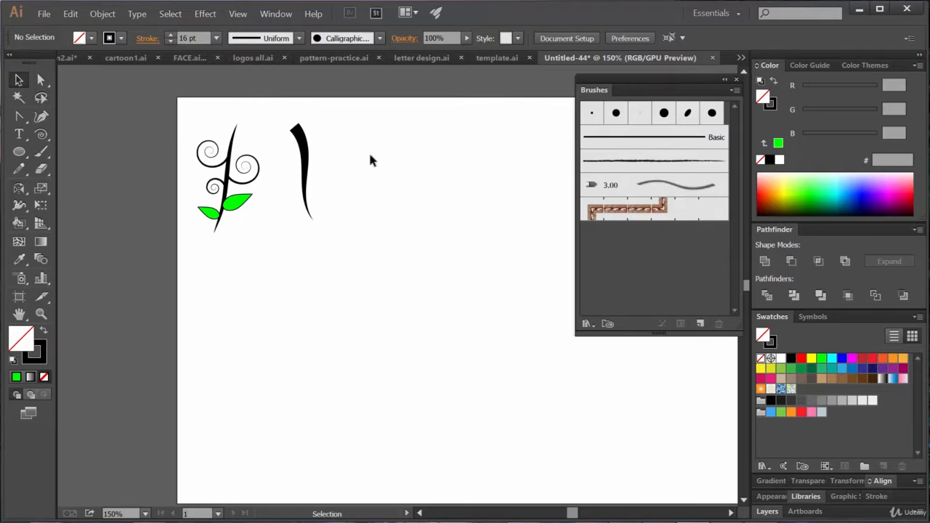
{"action": "left_click_drag", "start_coordinate": [19, 152], "coordinate": [76, 185]}
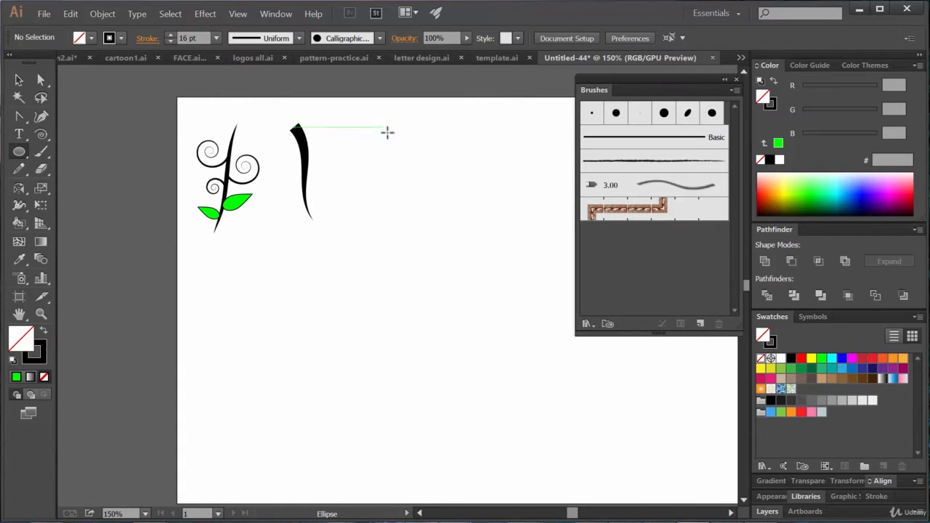
{"action": "left_click_drag", "start_coordinate": [385, 128], "coordinate": [427, 218]}
Step: Remove the ellipse's stroke and fill the ellipse with black
{"action": "left_click", "coordinate": [122, 44]}
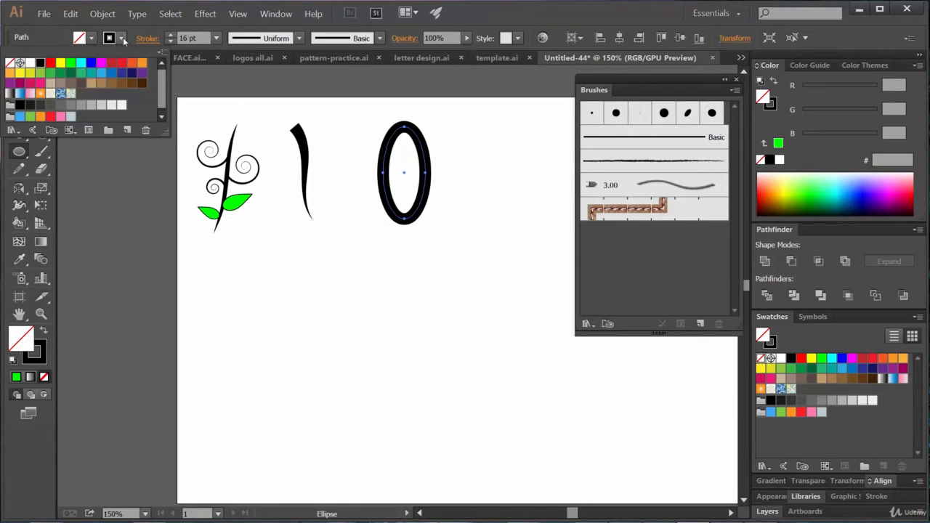
{"action": "left_click", "coordinate": [10, 63]}
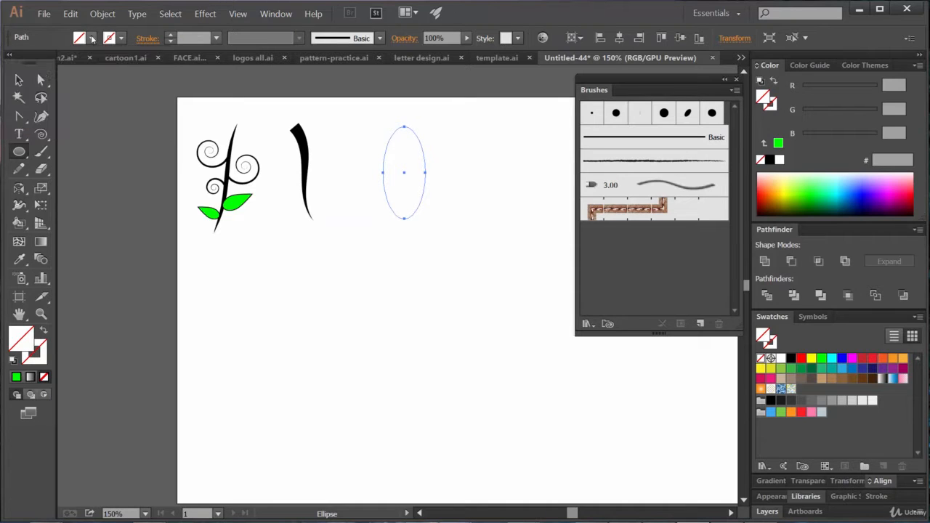
{"action": "left_click", "coordinate": [92, 40]}
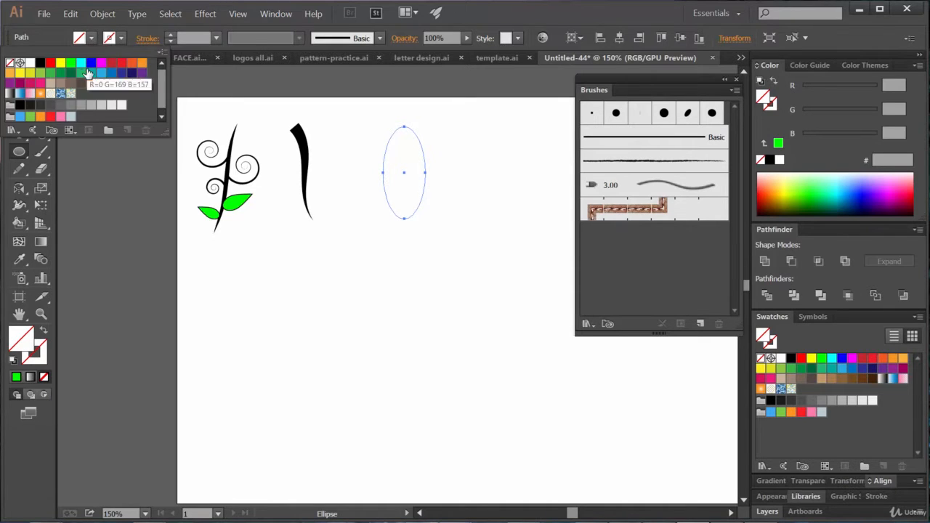
{"action": "left_click", "coordinate": [121, 40]}
{"action": "left_click", "coordinate": [121, 39]}
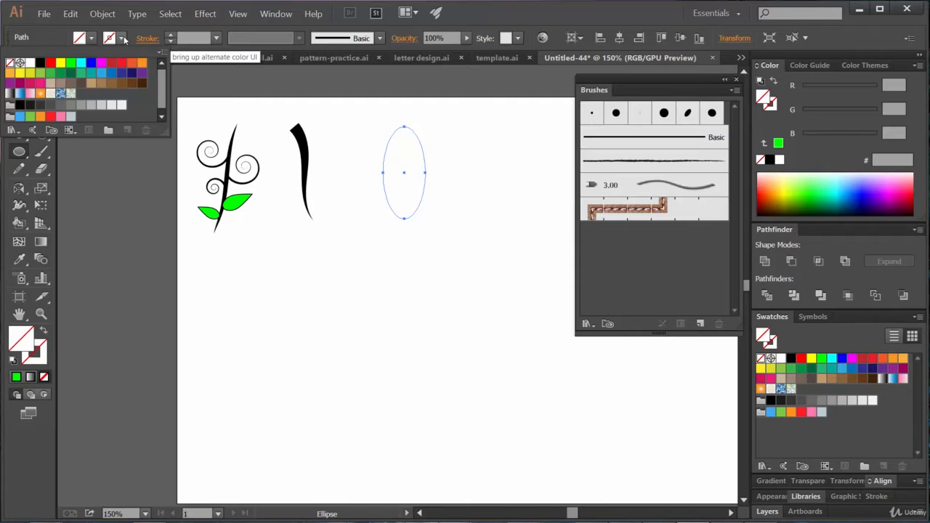
{"action": "left_click", "coordinate": [121, 40]}
{"action": "left_click", "coordinate": [94, 39]}
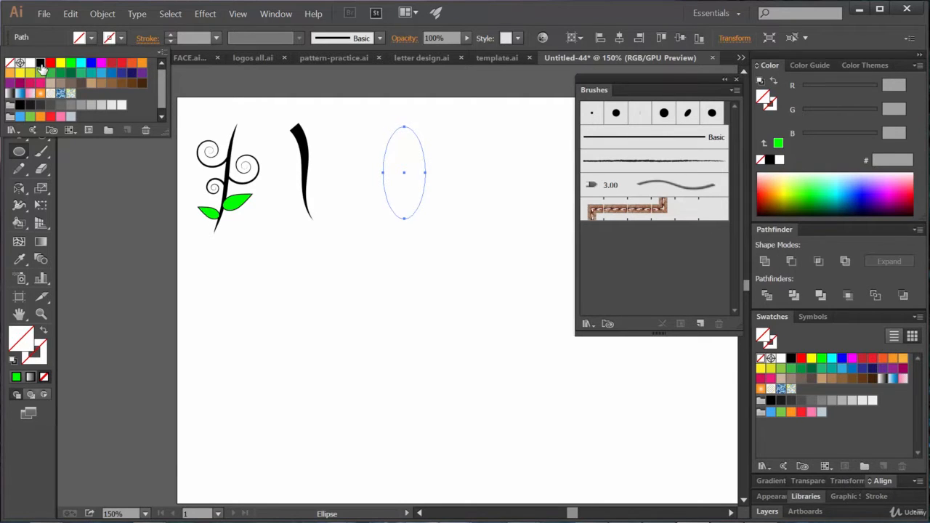
{"action": "left_click", "coordinate": [40, 62]}
{"action": "left_click", "coordinate": [510, 12]}
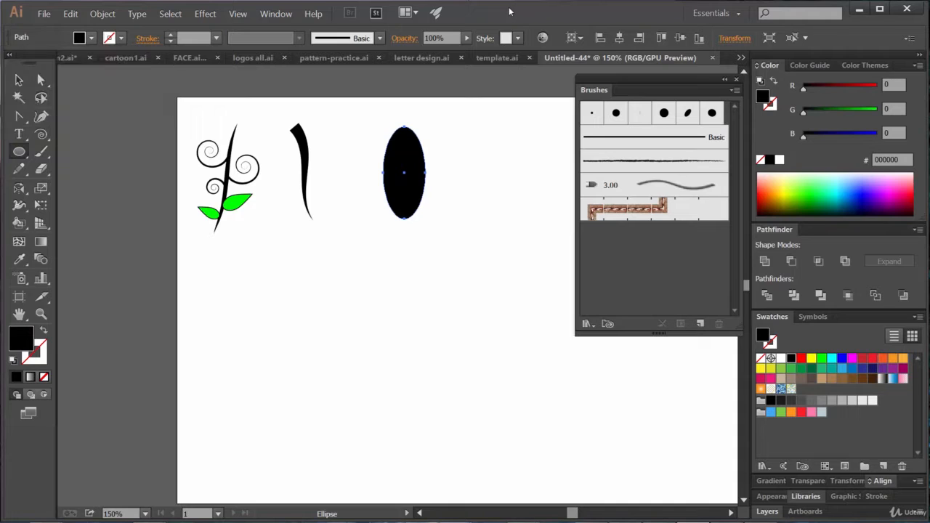
Step: Move the ellipse down and to the right, and lower its bottom anchor point by about 66 px to lengthen the shape
{"action": "left_click", "coordinate": [19, 80]}
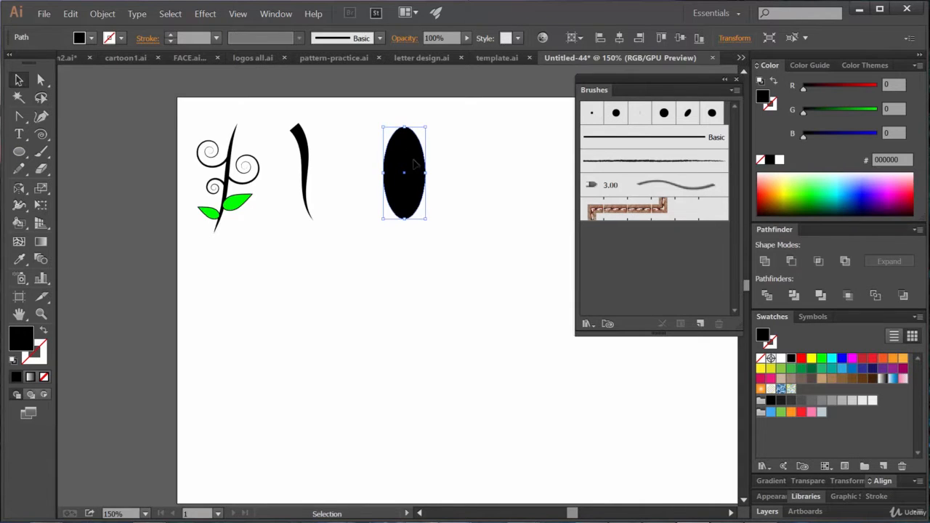
{"action": "left_click_drag", "start_coordinate": [409, 157], "coordinate": [443, 224]}
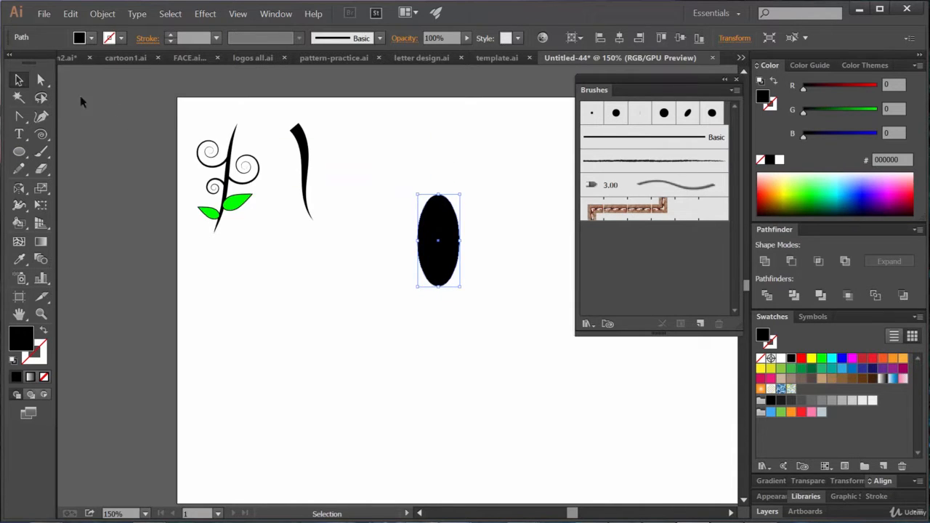
{"action": "left_click", "coordinate": [42, 80]}
{"action": "left_click", "coordinate": [499, 269]}
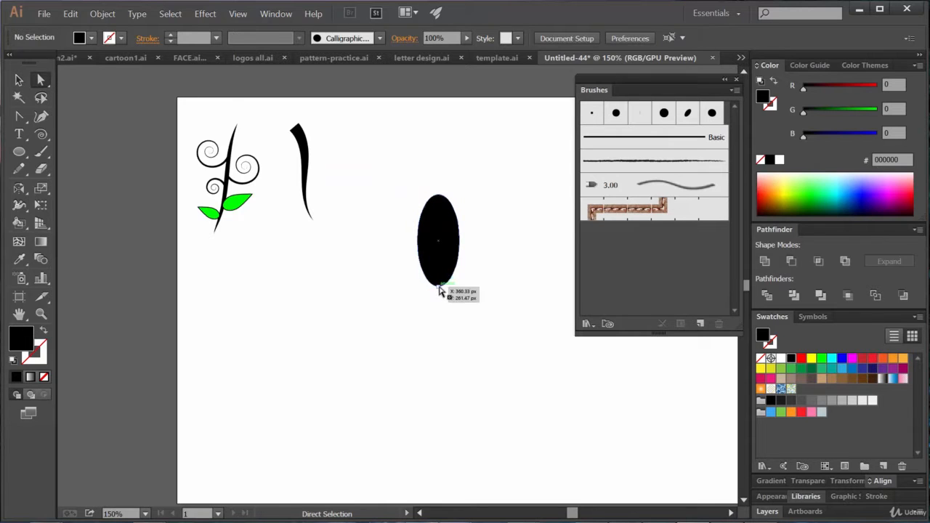
{"action": "left_click", "coordinate": [440, 285]}
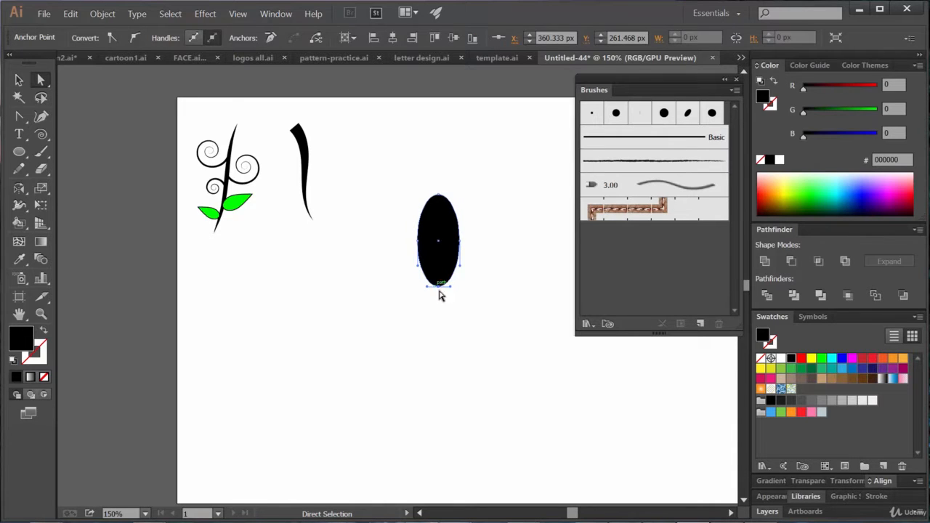
{"action": "key", "text": "Down"}
{"action": "key", "text": "Down"}
{"action": "key", "text": "Down"}
{"action": "key", "text": "Down"}
{"action": "key", "text": "Down"}
{"action": "key", "text": "Down"}
{"action": "key", "text": "Down"}
{"action": "key", "text": "Down"}
{"action": "key", "text": "Down"}
{"action": "key", "text": "Down"}
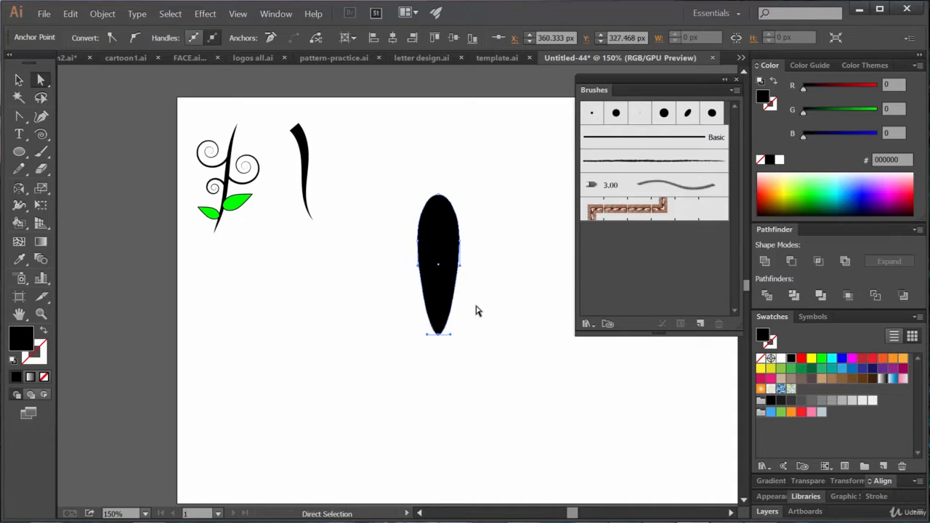
Step: Convert the top anchor point of the black shape to a sharp corner and deselect the shape
{"action": "left_click", "coordinate": [439, 196]}
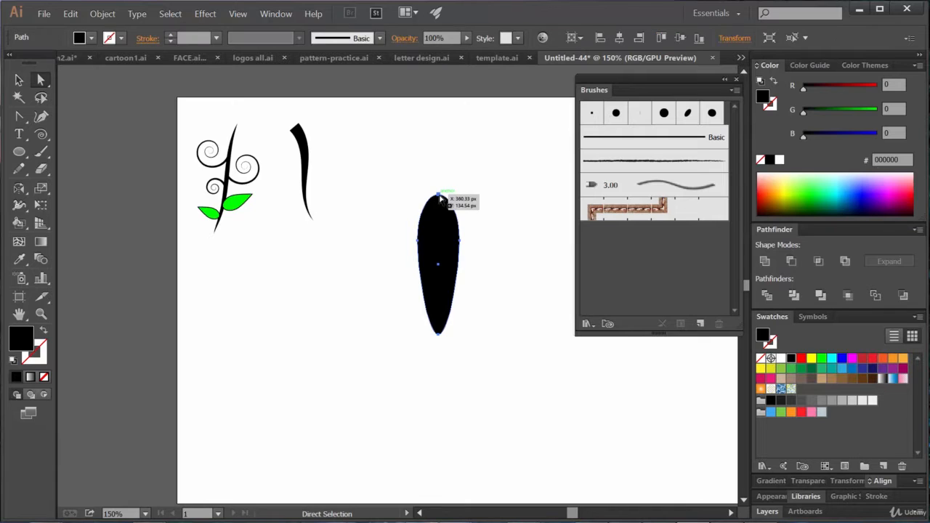
{"action": "left_click", "coordinate": [438, 195]}
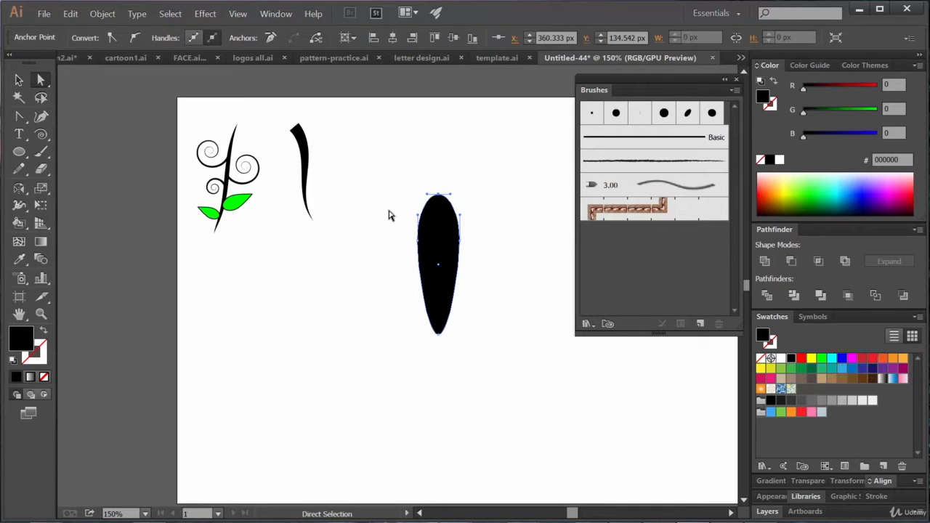
{"action": "left_click", "coordinate": [19, 118]}
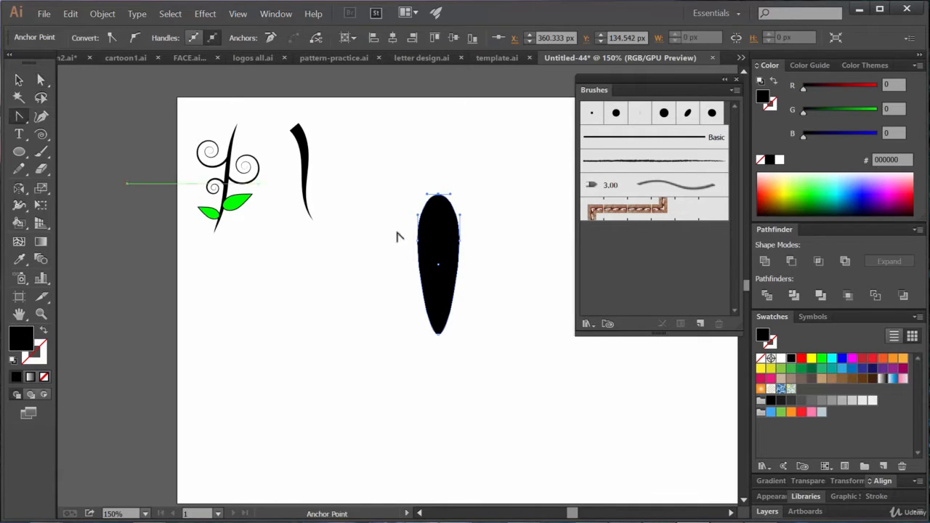
{"action": "left_click", "coordinate": [22, 118]}
{"action": "left_click", "coordinate": [438, 195]}
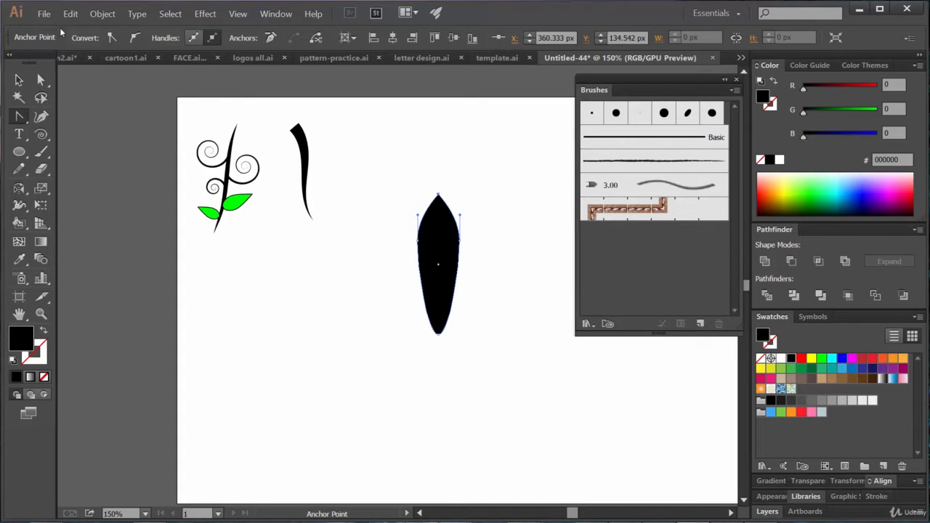
{"action": "left_click", "coordinate": [19, 81]}
{"action": "left_click", "coordinate": [508, 255]}
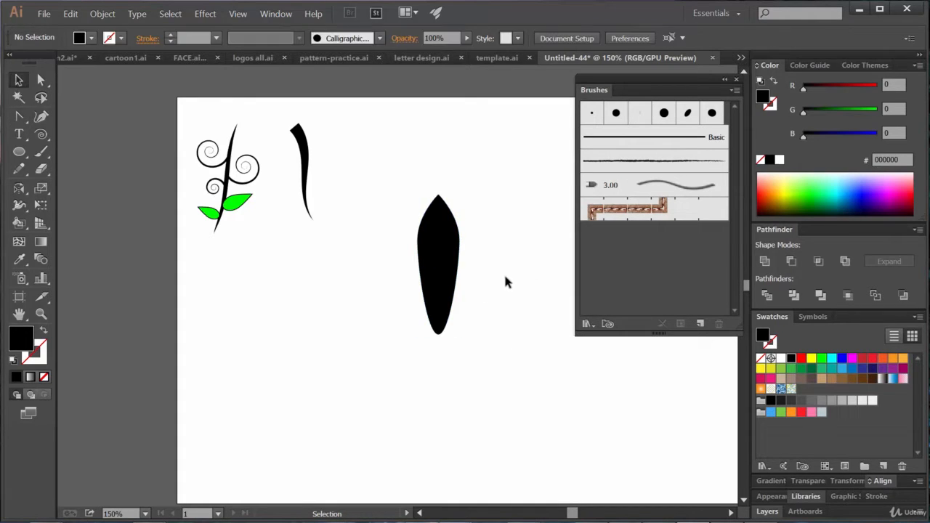
Step: Start a new Scatter Brush from the black pointed shape
{"action": "left_click", "coordinate": [445, 248]}
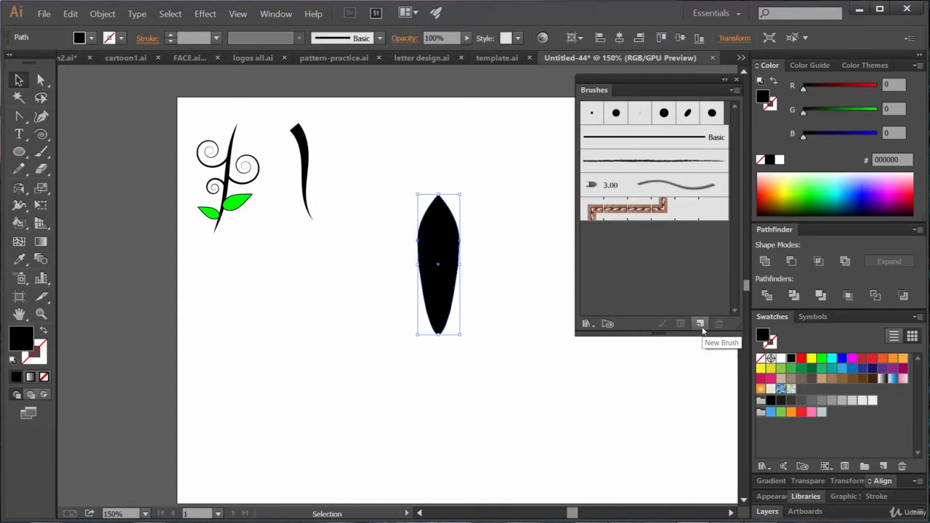
{"action": "left_click", "coordinate": [702, 328]}
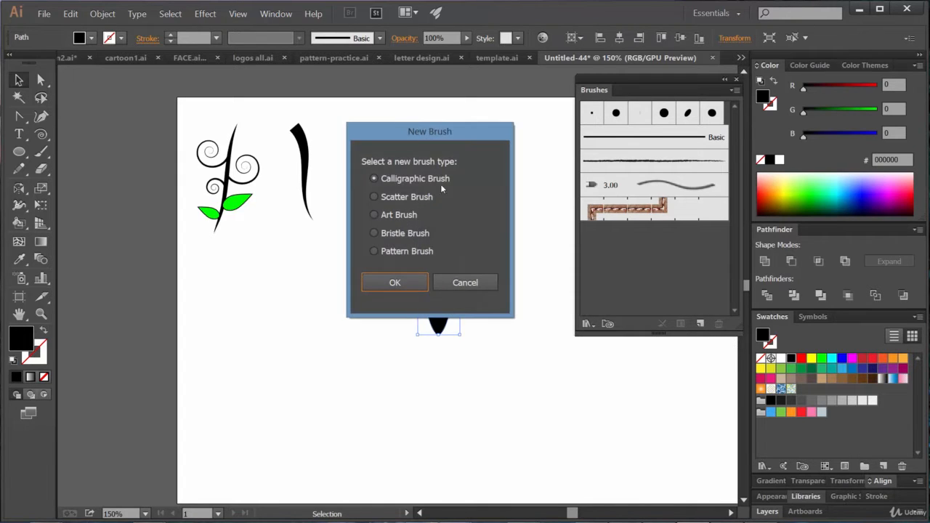
{"action": "left_click_drag", "start_coordinate": [432, 137], "coordinate": [656, 143]}
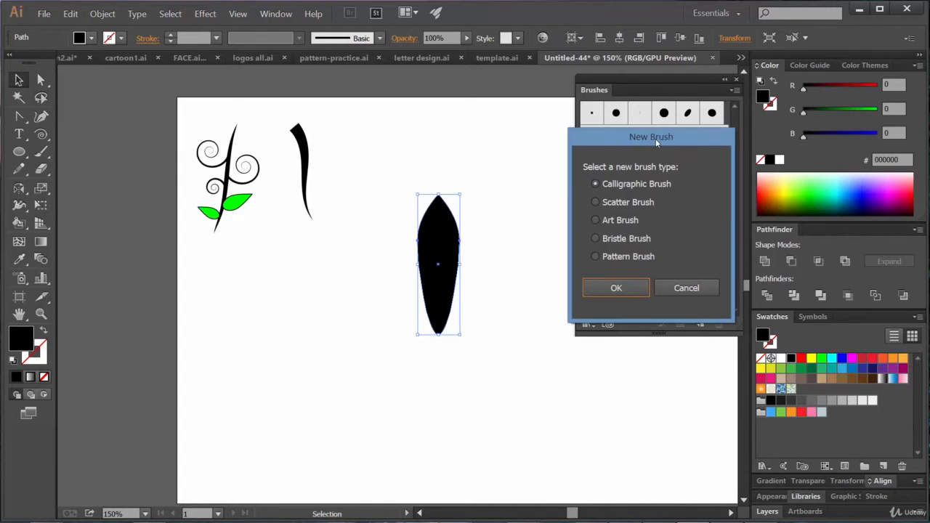
{"action": "left_click", "coordinate": [631, 205]}
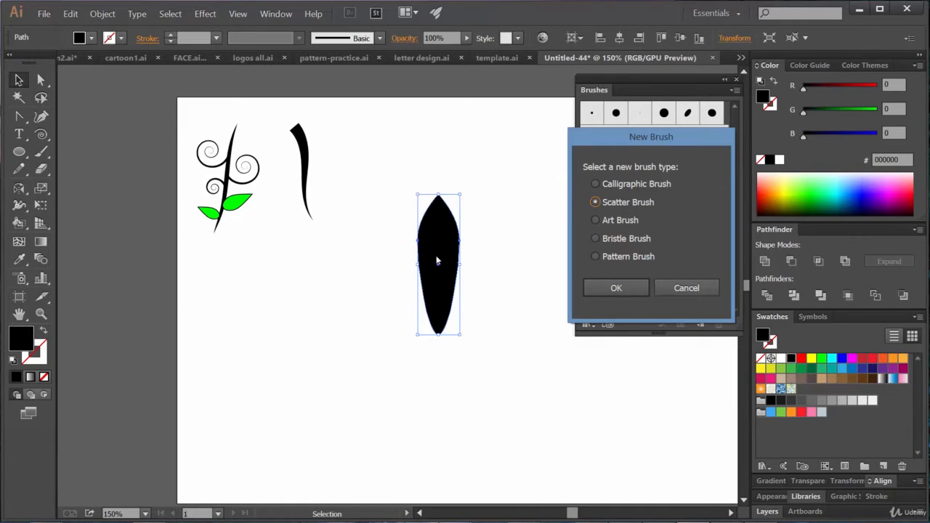
{"action": "left_click", "coordinate": [625, 288]}
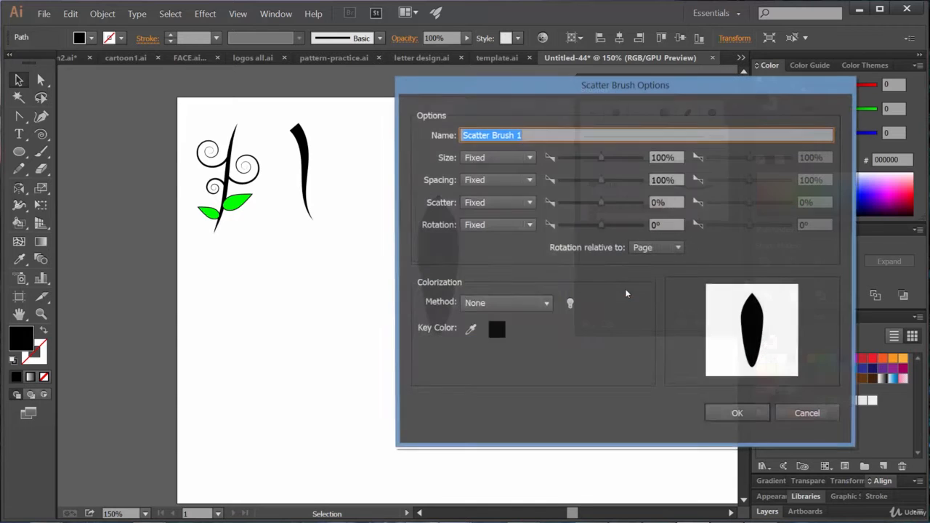
{"action": "left_click_drag", "start_coordinate": [574, 91], "coordinate": [362, 75]}
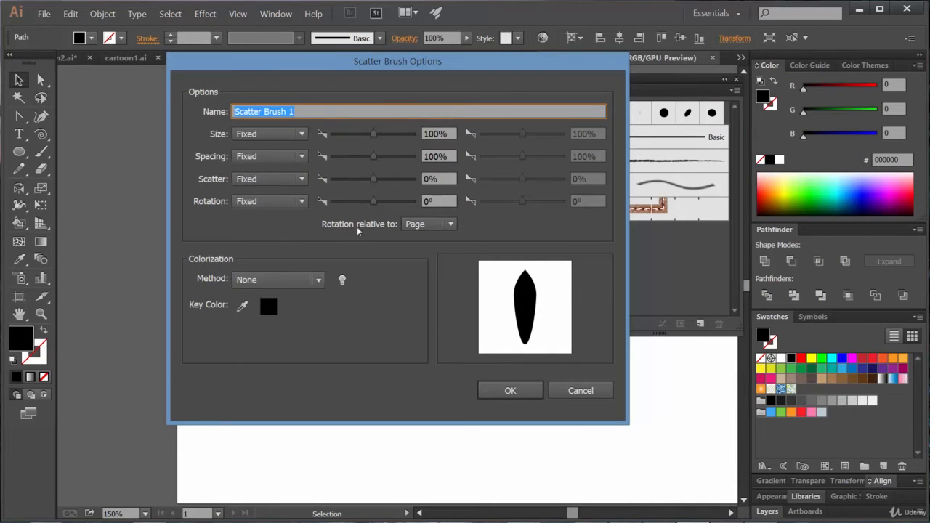
Step: Set the scatter brush's Size to Random, with a minimum of 30% and a maximum of 408%
{"action": "left_click", "coordinate": [268, 135]}
{"action": "left_click", "coordinate": [268, 138]}
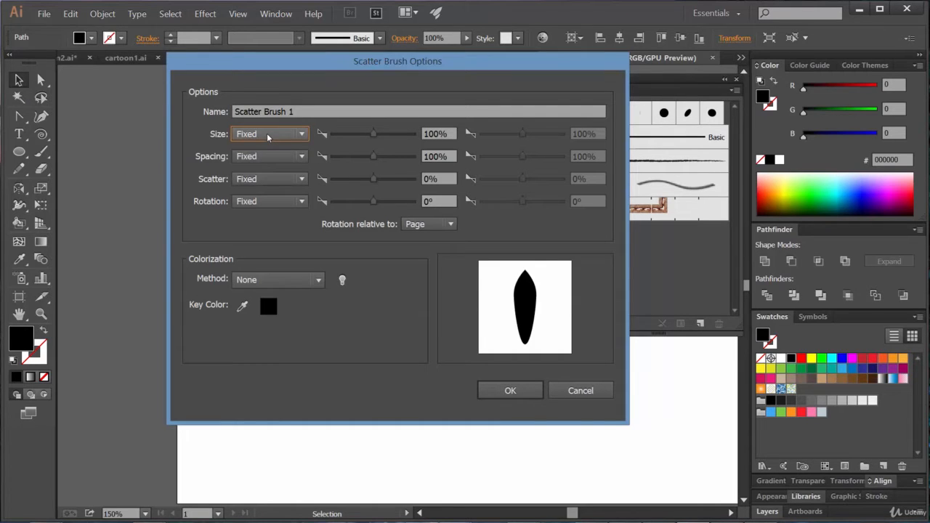
{"action": "left_click", "coordinate": [268, 137]}
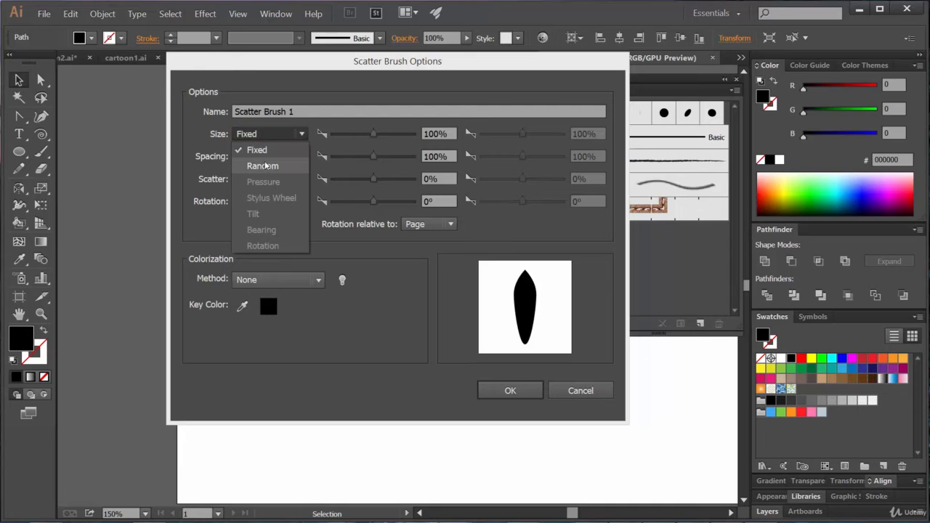
{"action": "left_click", "coordinate": [266, 166]}
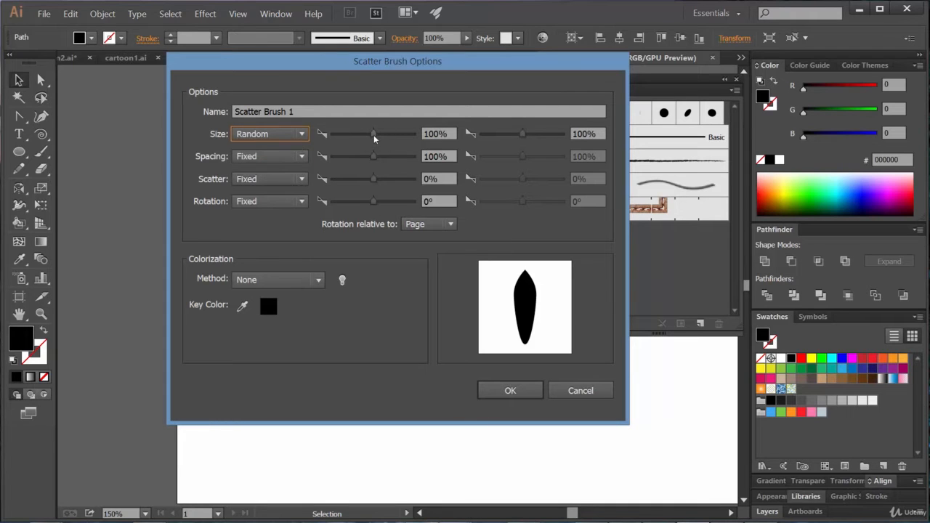
{"action": "left_click_drag", "start_coordinate": [374, 138], "coordinate": [343, 139]}
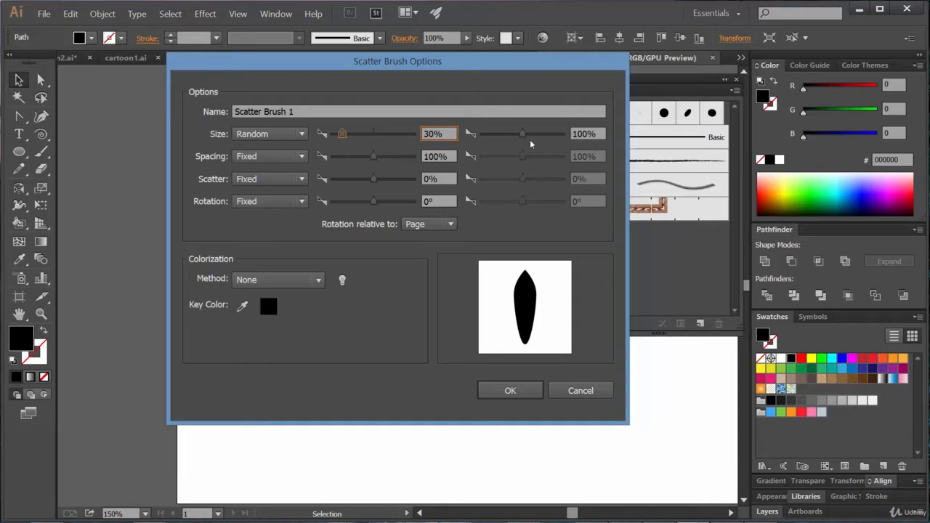
{"action": "left_click_drag", "start_coordinate": [521, 137], "coordinate": [534, 137]}
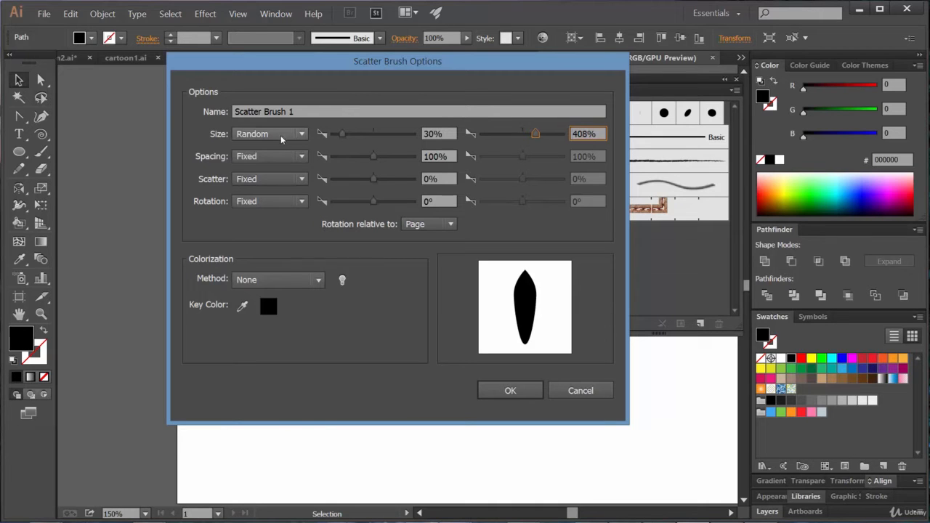
Step: Set the scatter brush's Spacing to Random with a minimum of 42%
{"action": "left_click", "coordinate": [271, 158]}
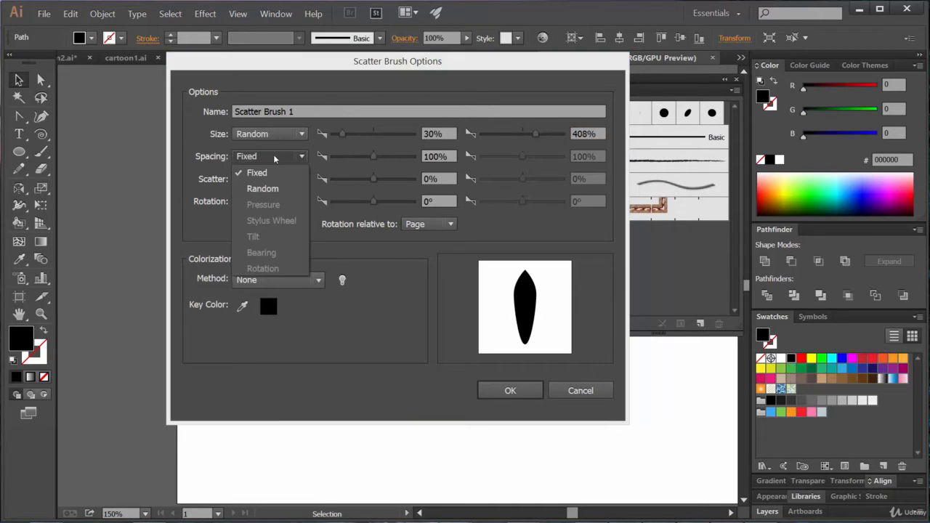
{"action": "left_click", "coordinate": [275, 158]}
{"action": "left_click", "coordinate": [274, 159]}
{"action": "left_click", "coordinate": [275, 159]}
{"action": "left_click", "coordinate": [275, 159]}
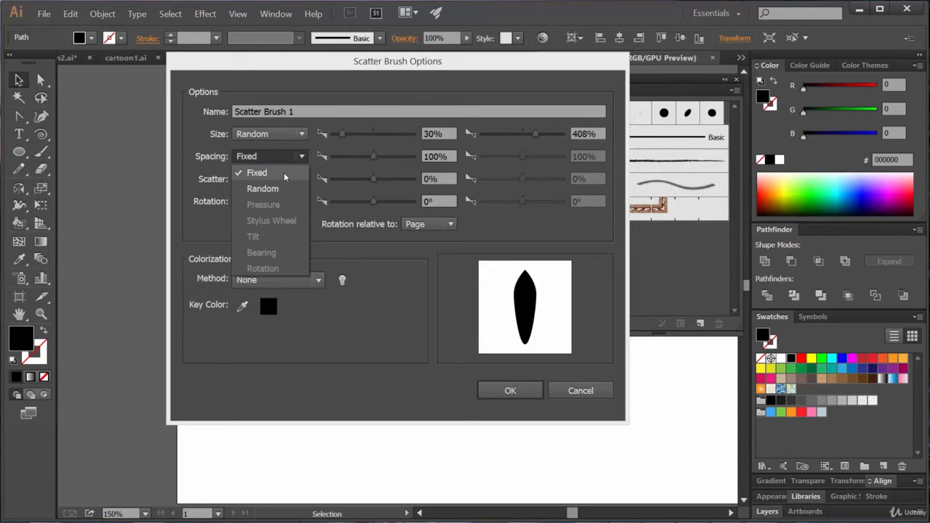
{"action": "left_click", "coordinate": [263, 189]}
{"action": "left_click_drag", "start_coordinate": [374, 157], "coordinate": [347, 163]}
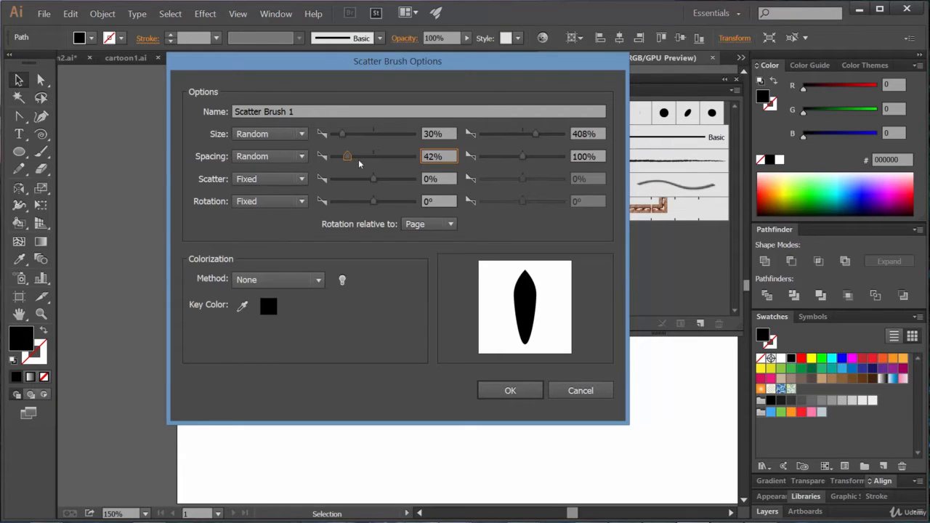
Step: Set the brush's Scatter option to Random and its first value to 232%
{"action": "left_click", "coordinate": [278, 180]}
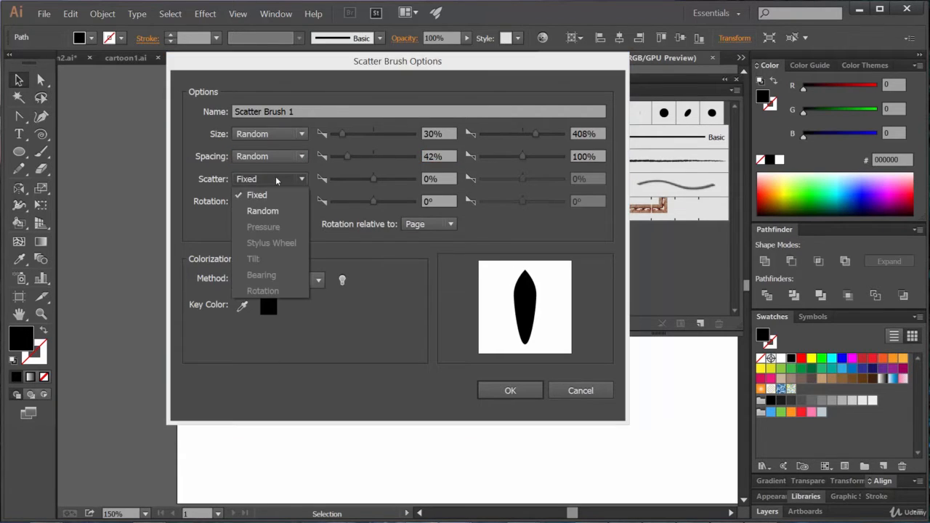
{"action": "left_click", "coordinate": [263, 211]}
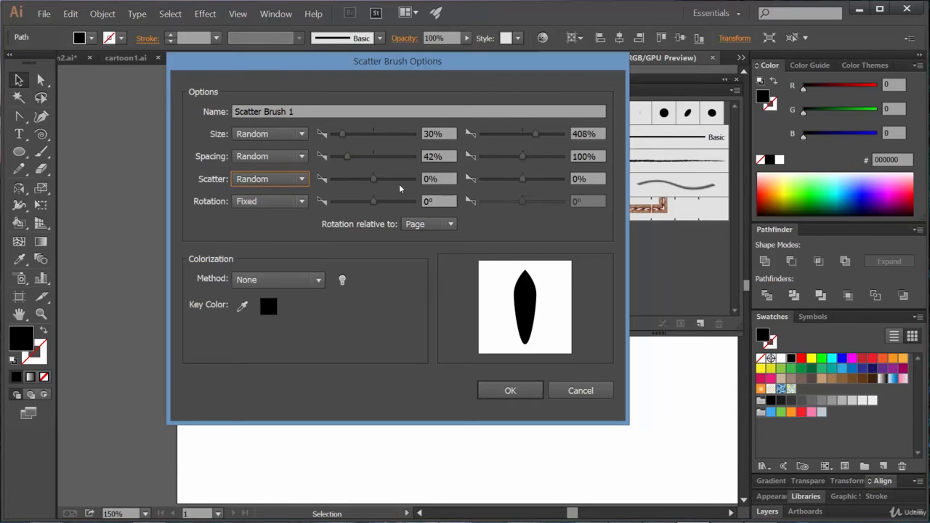
{"action": "mouse_move", "coordinate": [373, 178]}
{"action": "left_mouse_down"}
{"action": "mouse_move", "coordinate": [382, 178]}
{"action": "mouse_move", "coordinate": [362, 182]}
{"action": "mouse_move", "coordinate": [390, 185]}
{"action": "mouse_move", "coordinate": [356, 184]}
{"action": "mouse_move", "coordinate": [383, 187]}
{"action": "left_mouse_up"}
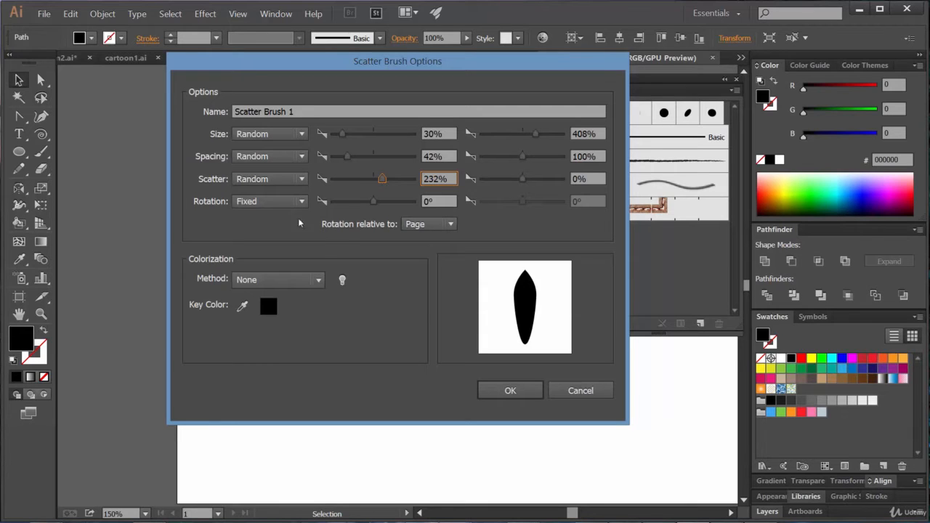
Step: Set the brush's Rotation to Random with a first value of -48°, relative to Path, and create the scatter brush
{"action": "left_click", "coordinate": [268, 203]}
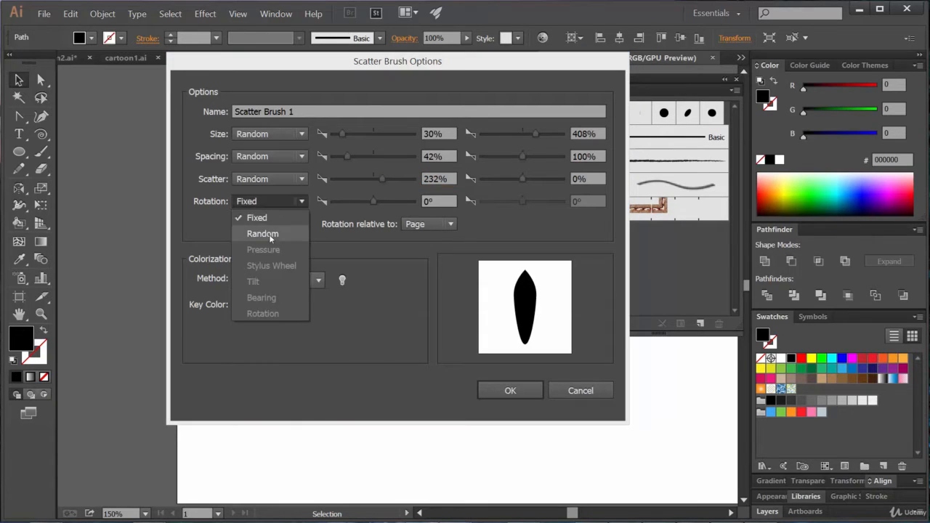
{"action": "left_click", "coordinate": [269, 234]}
{"action": "left_click_drag", "start_coordinate": [375, 203], "coordinate": [363, 206]}
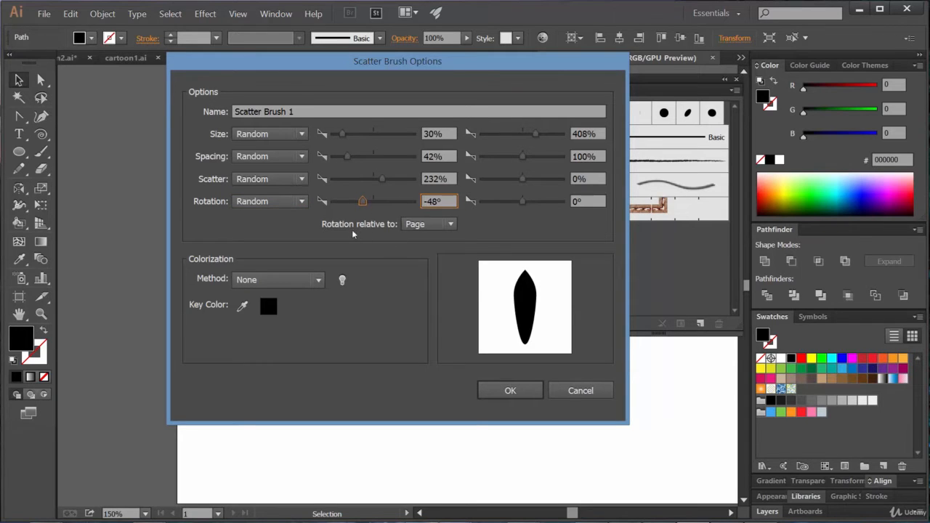
{"action": "left_click", "coordinate": [431, 225]}
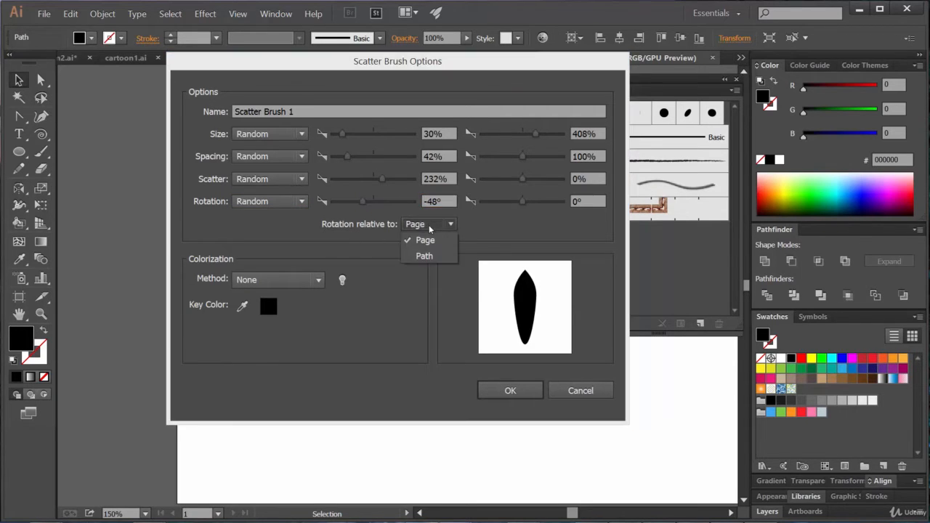
{"action": "left_click", "coordinate": [427, 256]}
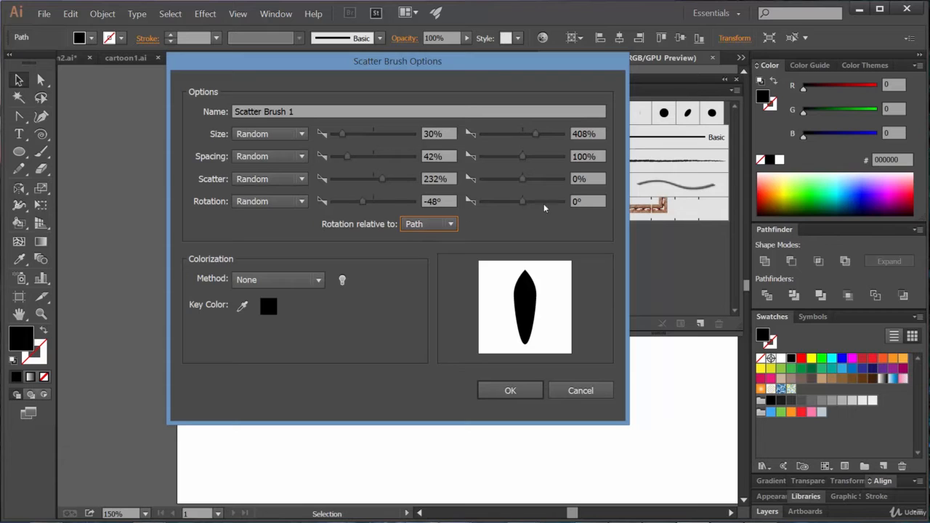
{"action": "left_click", "coordinate": [518, 385]}
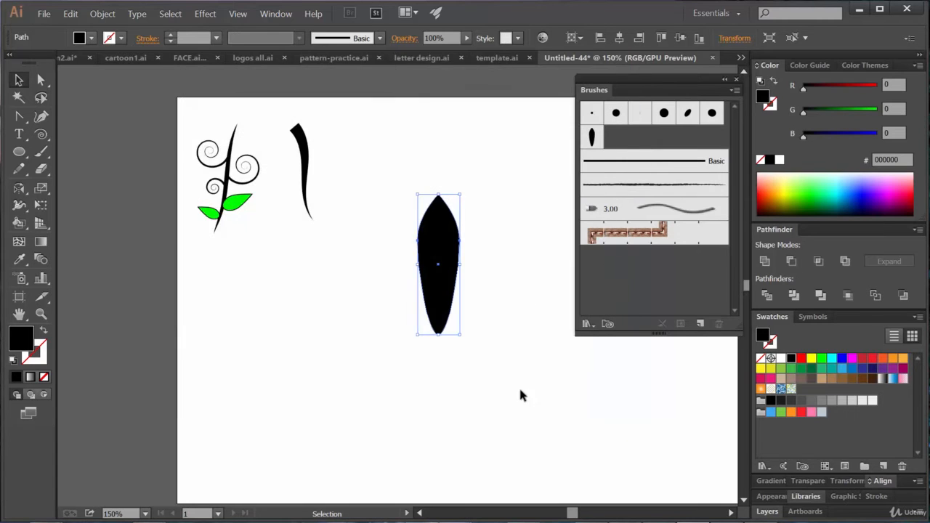
Step: Paint a few test strokes with the new scatter brush below the flower ornament using the Paintbrush
{"action": "left_click", "coordinate": [40, 151]}
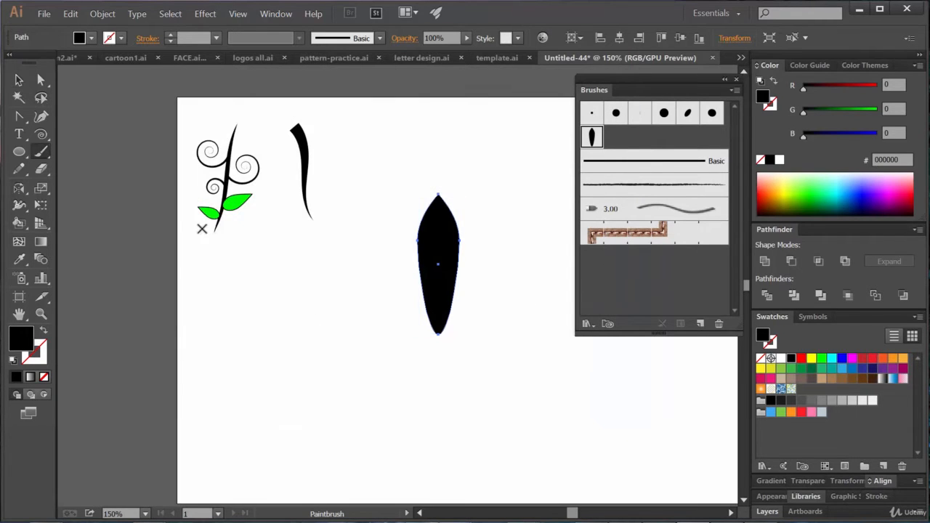
{"action": "mouse_move", "coordinate": [228, 261]}
{"action": "left_mouse_down"}
{"action": "mouse_move", "coordinate": [333, 331]}
{"action": "mouse_move", "coordinate": [345, 350]}
{"action": "left_mouse_up"}
{"action": "left_click_drag", "start_coordinate": [288, 372], "coordinate": [382, 391]}
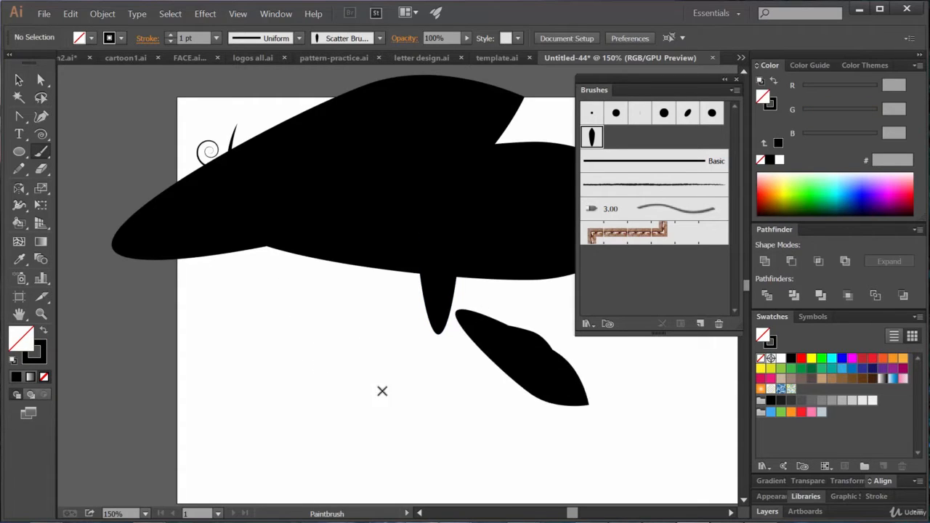
{"action": "mouse_move", "coordinate": [338, 354]}
{"action": "left_mouse_down"}
{"action": "mouse_move", "coordinate": [339, 377]}
{"action": "mouse_move", "coordinate": [288, 313]}
{"action": "mouse_move", "coordinate": [383, 259]}
{"action": "left_mouse_up"}
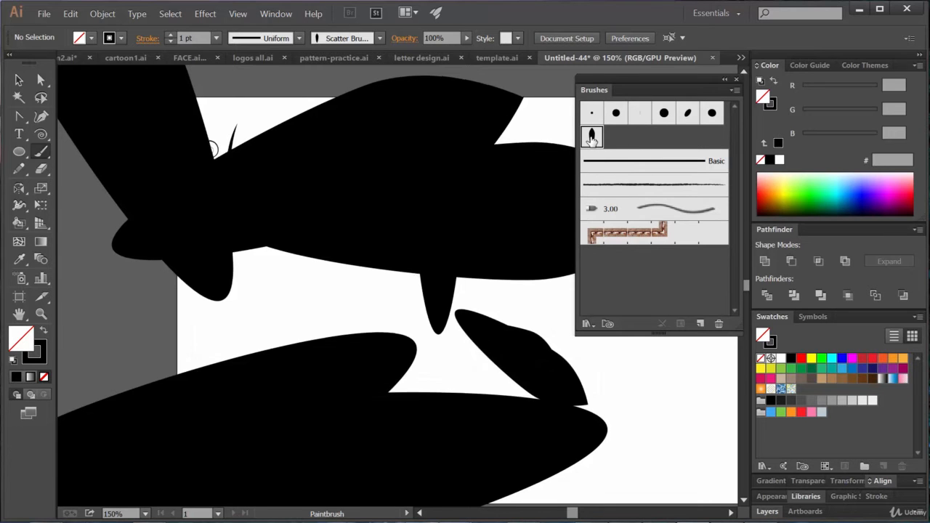
Step: Reopen the scatter brush's options and reduce the second Size value to 40%
{"action": "double_click", "coordinate": [591, 137]}
{"action": "left_click", "coordinate": [581, 390]}
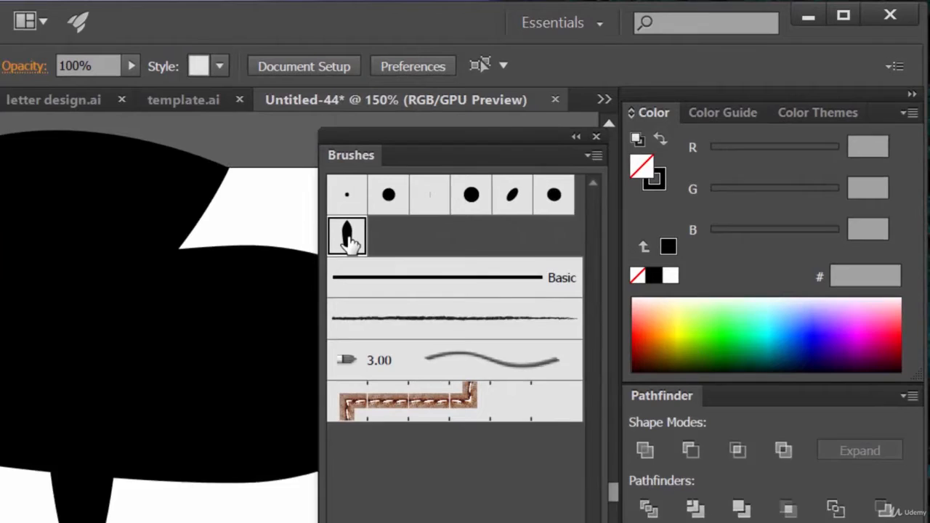
{"action": "double_click", "coordinate": [592, 137]}
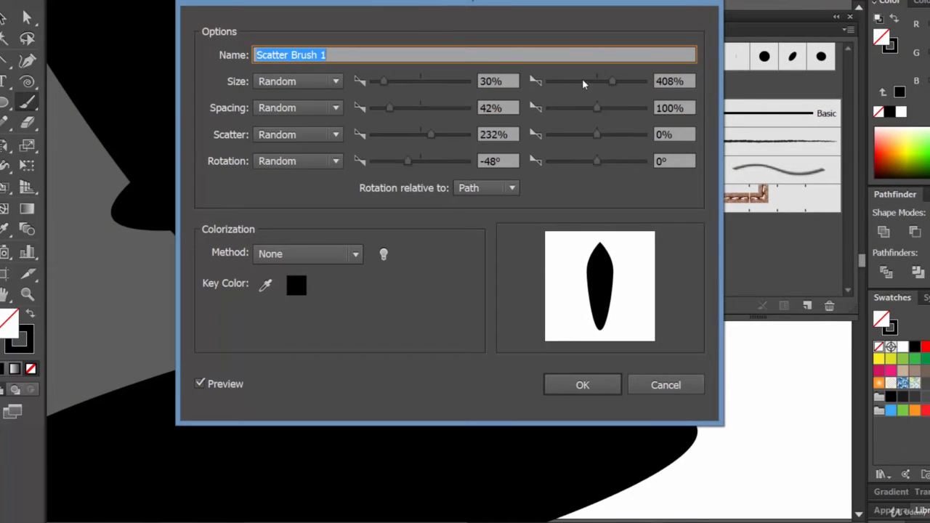
{"action": "left_click_drag", "start_coordinate": [582, 80], "coordinate": [566, 80]}
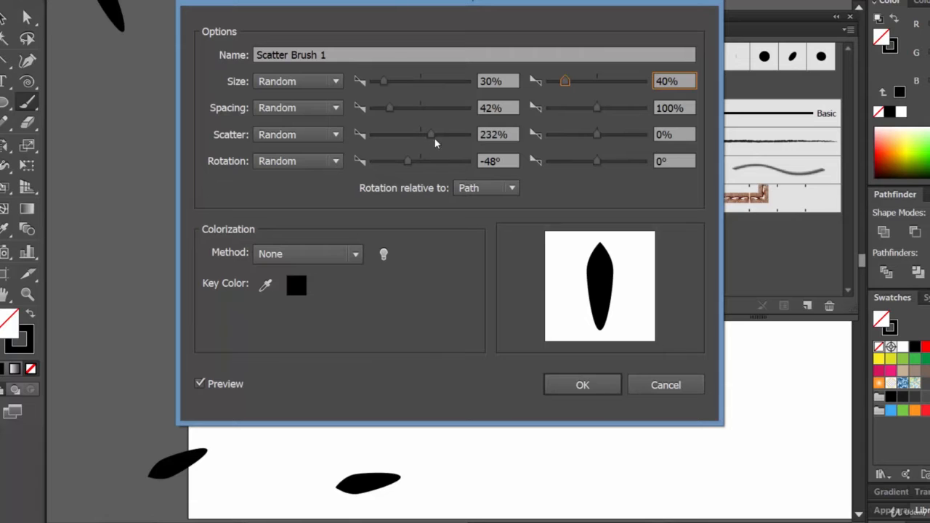
Step: Set the brush's first Scatter value to 12% and apply the changes to the existing strokes
{"action": "left_click_drag", "start_coordinate": [431, 134], "coordinate": [393, 136]}
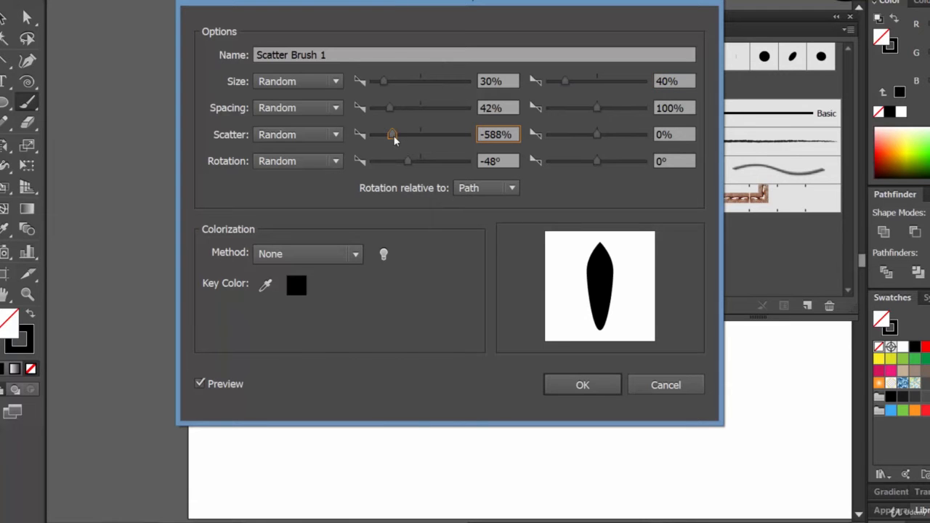
{"action": "mouse_move", "coordinate": [463, 1]}
{"action": "left_mouse_down"}
{"action": "mouse_move", "coordinate": [908, 62]}
{"action": "mouse_move", "coordinate": [929, 38]}
{"action": "mouse_move", "coordinate": [713, 1]}
{"action": "left_mouse_up"}
{"action": "left_click_drag", "start_coordinate": [640, 113], "coordinate": [670, 120]}
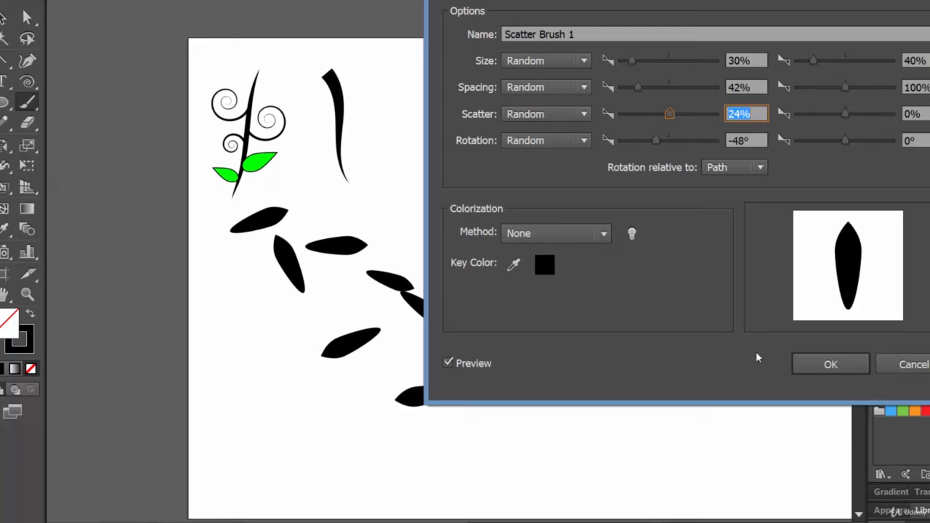
{"action": "left_click_drag", "start_coordinate": [668, 110], "coordinate": [668, 111]}
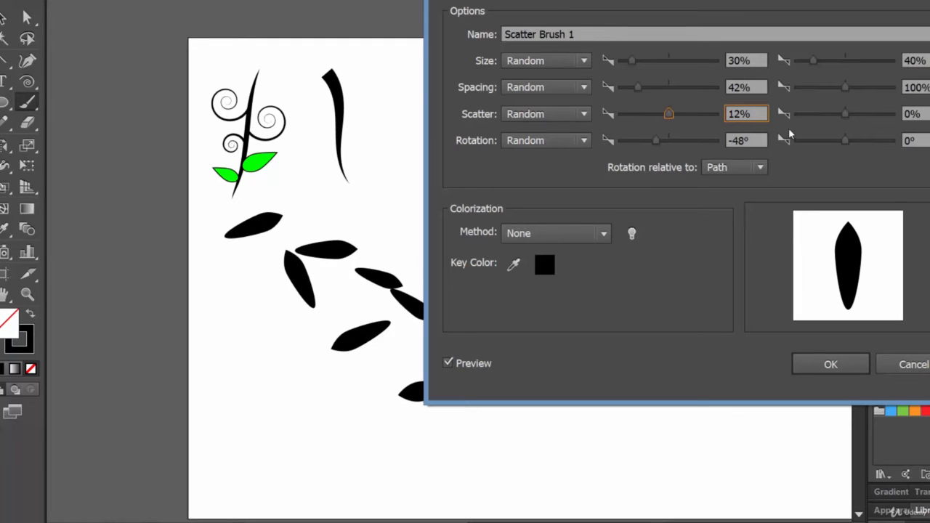
{"action": "left_click", "coordinate": [827, 365]}
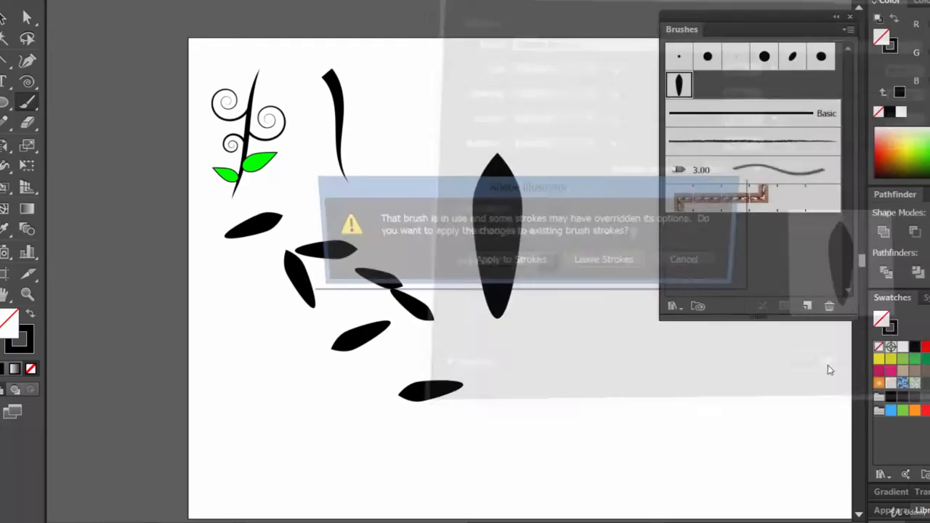
{"action": "left_click", "coordinate": [510, 261]}
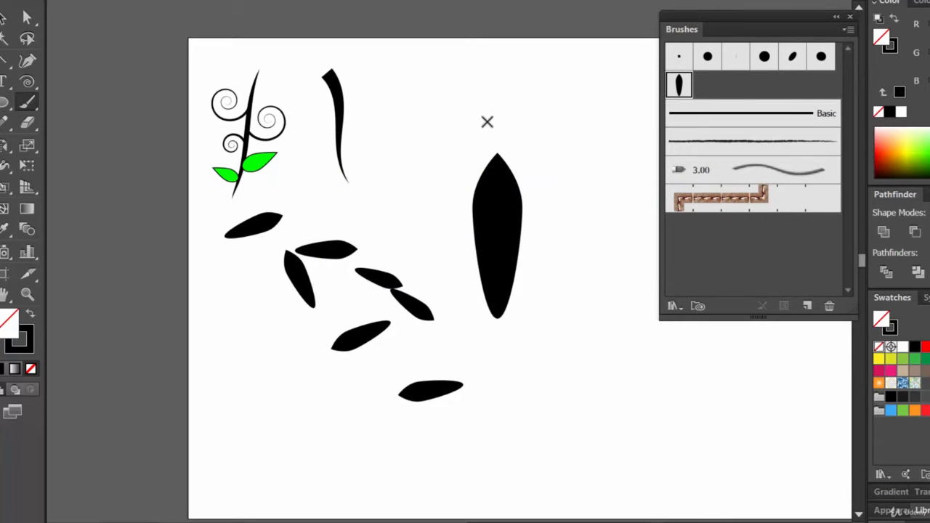
Step: Paint many short test strokes with the edited scatter brush around the large pointed shape and across the lower artboard
{"action": "mouse_move", "coordinate": [525, 101]}
{"action": "left_mouse_down"}
{"action": "mouse_move", "coordinate": [547, 121]}
{"action": "mouse_move", "coordinate": [566, 187]}
{"action": "left_mouse_up"}
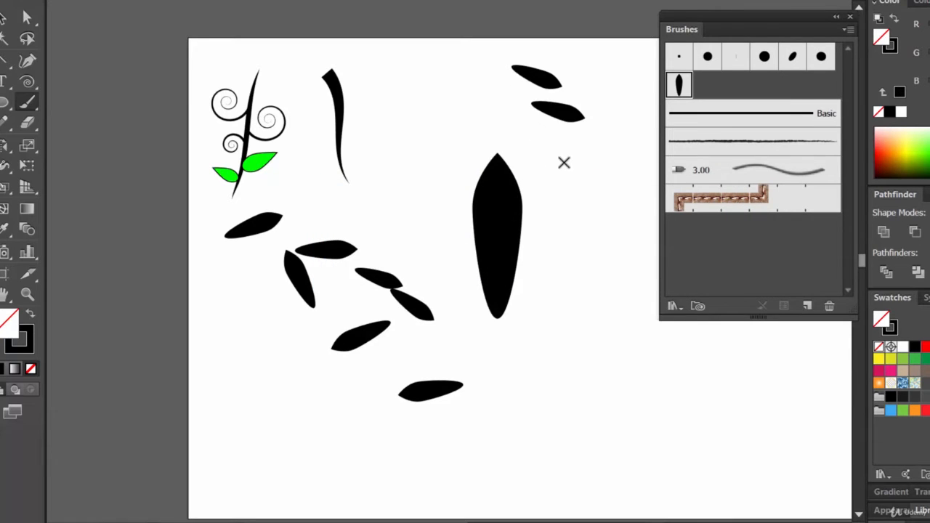
{"action": "left_click_drag", "start_coordinate": [561, 149], "coordinate": [586, 220]}
{"action": "mouse_move", "coordinate": [463, 101]}
{"action": "left_mouse_down"}
{"action": "mouse_move", "coordinate": [598, 190]}
{"action": "mouse_move", "coordinate": [449, 199]}
{"action": "left_mouse_up"}
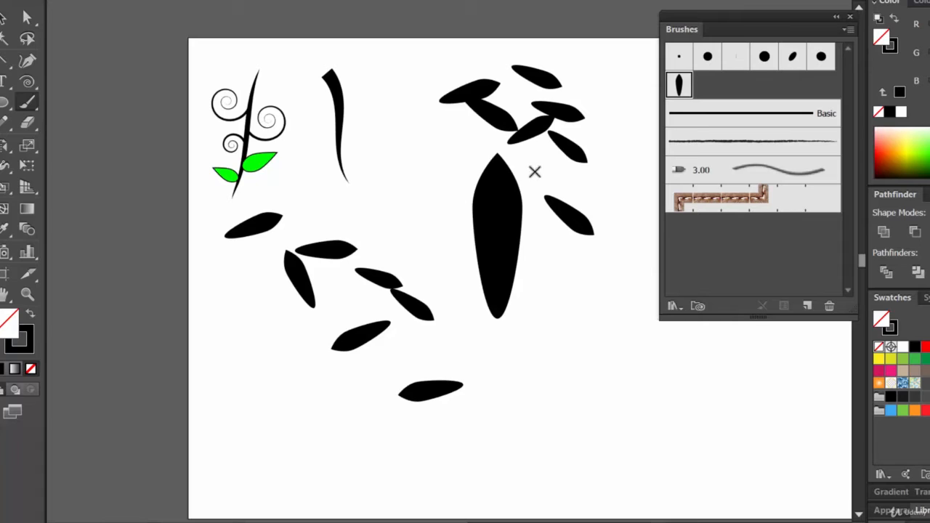
{"action": "left_click_drag", "start_coordinate": [414, 114], "coordinate": [555, 398]}
{"action": "left_click_drag", "start_coordinate": [396, 156], "coordinate": [447, 154]}
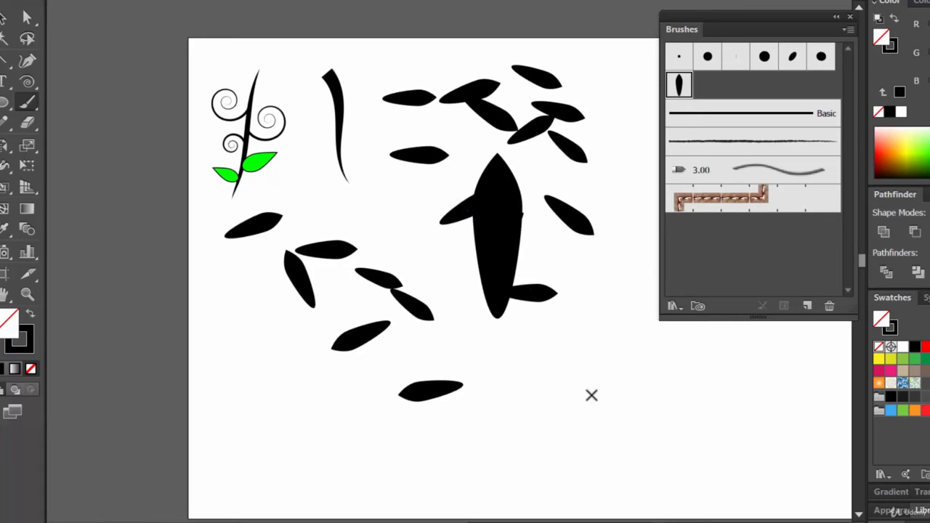
{"action": "left_click_drag", "start_coordinate": [592, 308], "coordinate": [647, 327]}
{"action": "left_click_drag", "start_coordinate": [602, 222], "coordinate": [655, 248]}
{"action": "left_click_drag", "start_coordinate": [576, 454], "coordinate": [623, 471]}
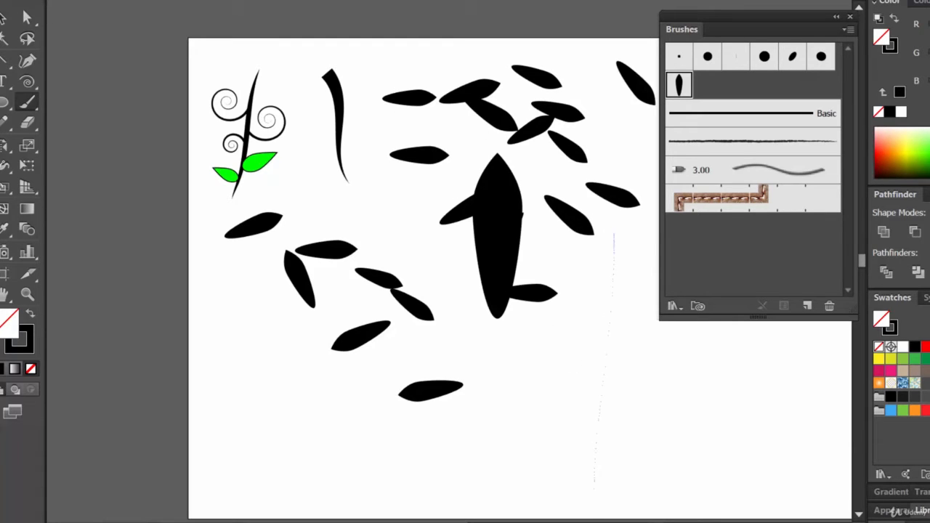
{"action": "left_click_drag", "start_coordinate": [560, 296], "coordinate": [601, 322]}
{"action": "left_click_drag", "start_coordinate": [529, 387], "coordinate": [529, 447]}
{"action": "left_click_drag", "start_coordinate": [431, 409], "coordinate": [412, 458]}
{"action": "left_click_drag", "start_coordinate": [442, 364], "coordinate": [412, 417]}
{"action": "left_click_drag", "start_coordinate": [532, 371], "coordinate": [521, 428]}
{"action": "left_click_drag", "start_coordinate": [621, 366], "coordinate": [609, 414]}
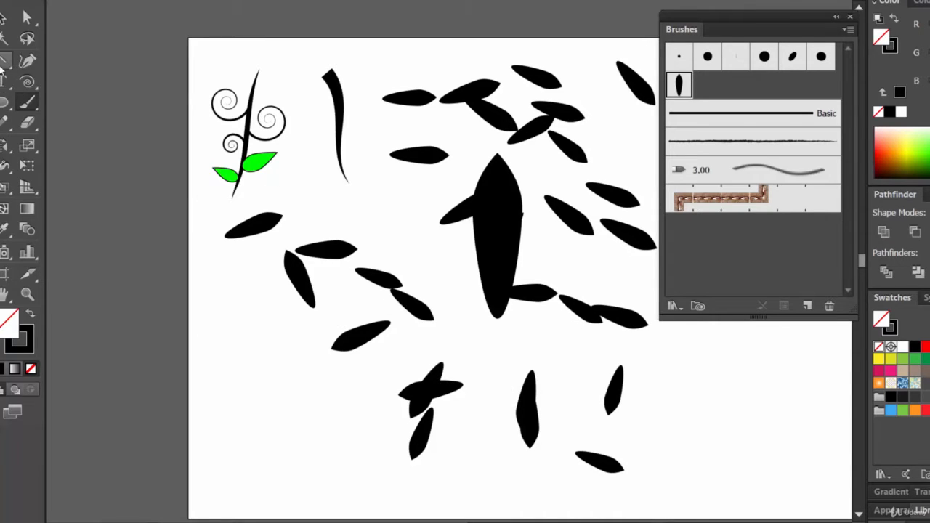
Step: Draw a large rectangle across the middle of the artboard and apply the pointed scatter brush to its outline
{"action": "left_click", "coordinate": [6, 106]}
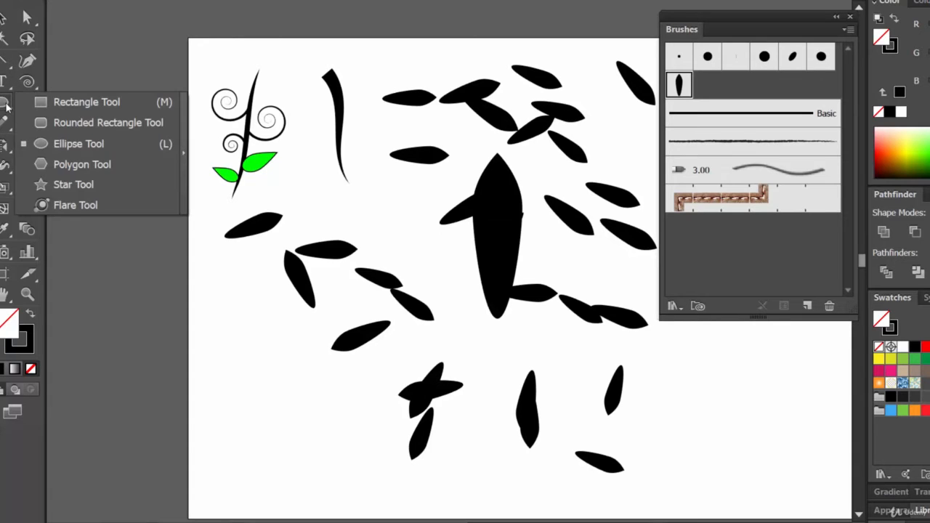
{"action": "left_click", "coordinate": [73, 102]}
{"action": "mouse_move", "coordinate": [313, 193]}
{"action": "left_mouse_down"}
{"action": "mouse_move", "coordinate": [454, 292]}
{"action": "mouse_move", "coordinate": [596, 416]}
{"action": "mouse_move", "coordinate": [639, 395]}
{"action": "mouse_move", "coordinate": [638, 386]}
{"action": "left_mouse_up"}
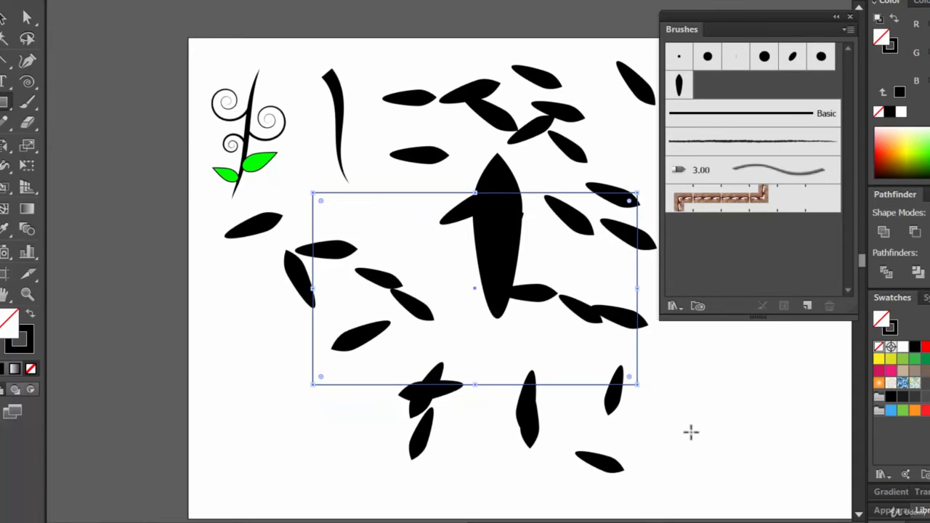
{"action": "left_click", "coordinate": [676, 84]}
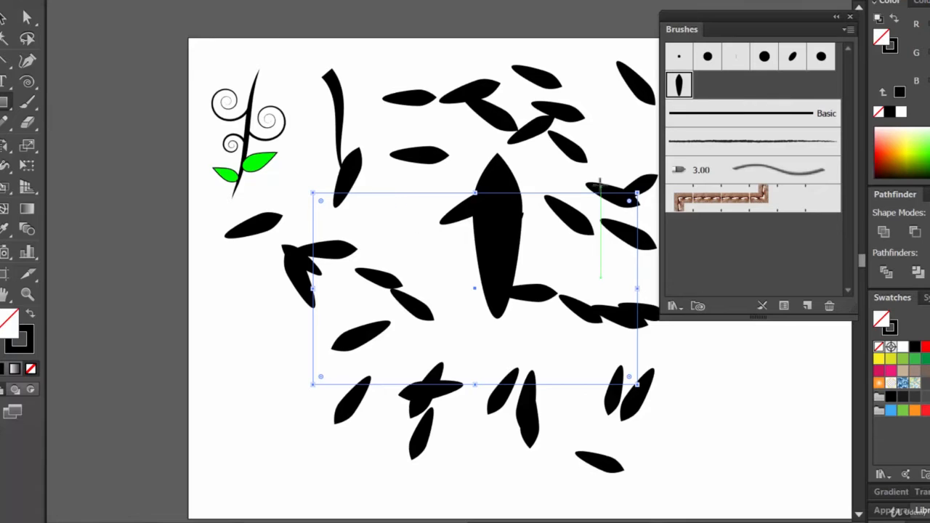
{"action": "left_click", "coordinate": [683, 85]}
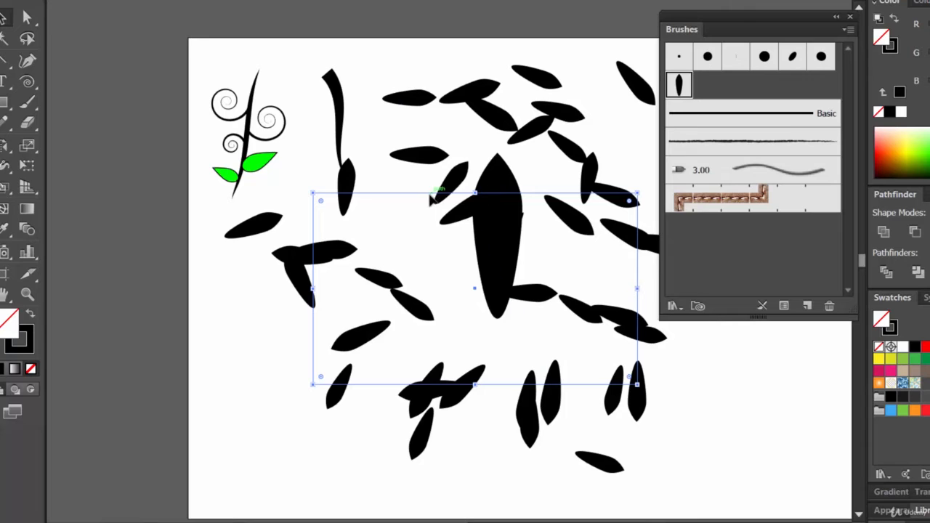
Step: Delete the rectangle outlined with the scatter brush
{"action": "left_click_drag", "start_coordinate": [423, 192], "coordinate": [436, 164]}
{"action": "key", "text": "Delete"}
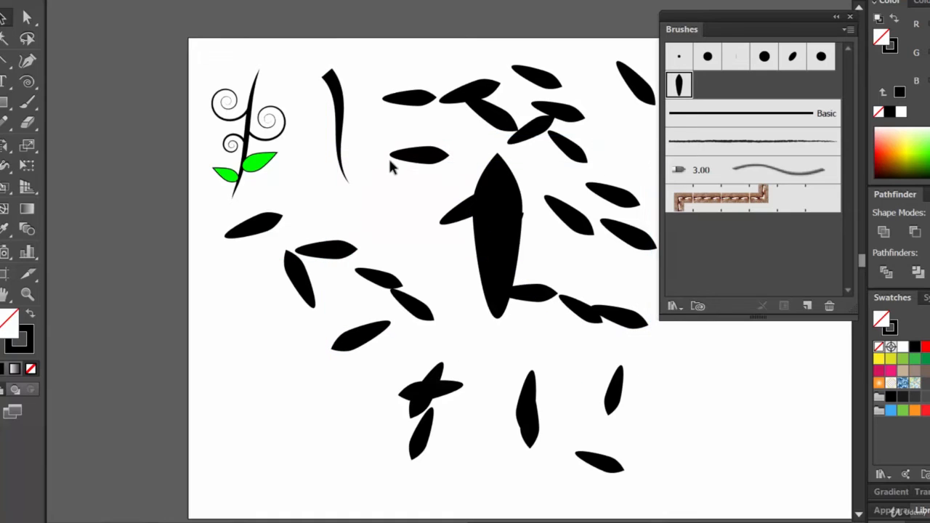
{"action": "left_click_drag", "start_coordinate": [375, 149], "coordinate": [380, 256]}
Step: Paint more freehand scatter brush strokes beside and below the large pointed shape with the Paintbrush
{"action": "left_click", "coordinate": [27, 102]}
{"action": "left_click_drag", "start_coordinate": [357, 161], "coordinate": [407, 156]}
{"action": "left_click_drag", "start_coordinate": [360, 234], "coordinate": [408, 263]}
{"action": "mouse_move", "coordinate": [473, 274]}
{"action": "left_mouse_down"}
{"action": "mouse_move", "coordinate": [412, 169]}
{"action": "mouse_move", "coordinate": [325, 245]}
{"action": "mouse_move", "coordinate": [404, 261]}
{"action": "mouse_move", "coordinate": [449, 210]}
{"action": "mouse_move", "coordinate": [456, 336]}
{"action": "mouse_move", "coordinate": [435, 244]}
{"action": "mouse_move", "coordinate": [362, 358]}
{"action": "mouse_move", "coordinate": [517, 359]}
{"action": "mouse_move", "coordinate": [397, 343]}
{"action": "mouse_move", "coordinate": [306, 270]}
{"action": "left_mouse_up"}
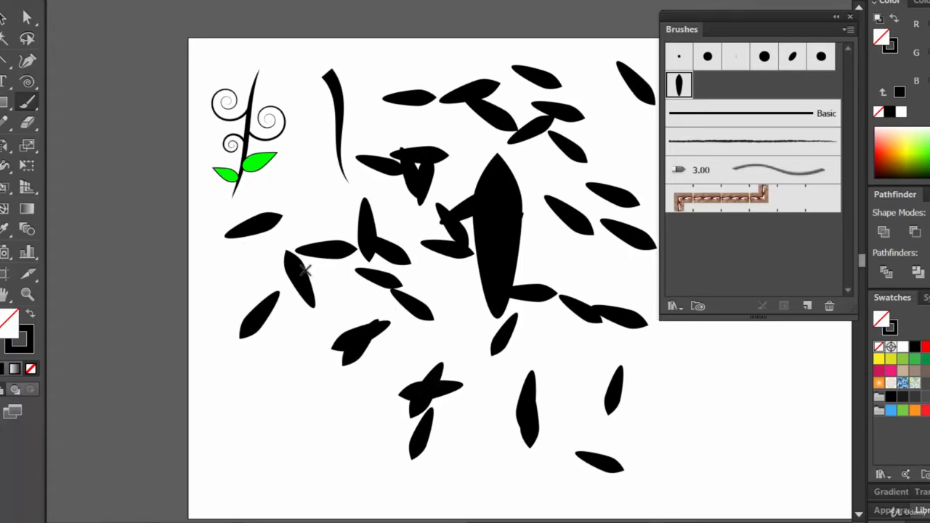
{"action": "mouse_move", "coordinate": [385, 351]}
{"action": "left_mouse_down"}
{"action": "mouse_move", "coordinate": [669, 365]}
{"action": "mouse_move", "coordinate": [347, 264]}
{"action": "left_mouse_up"}
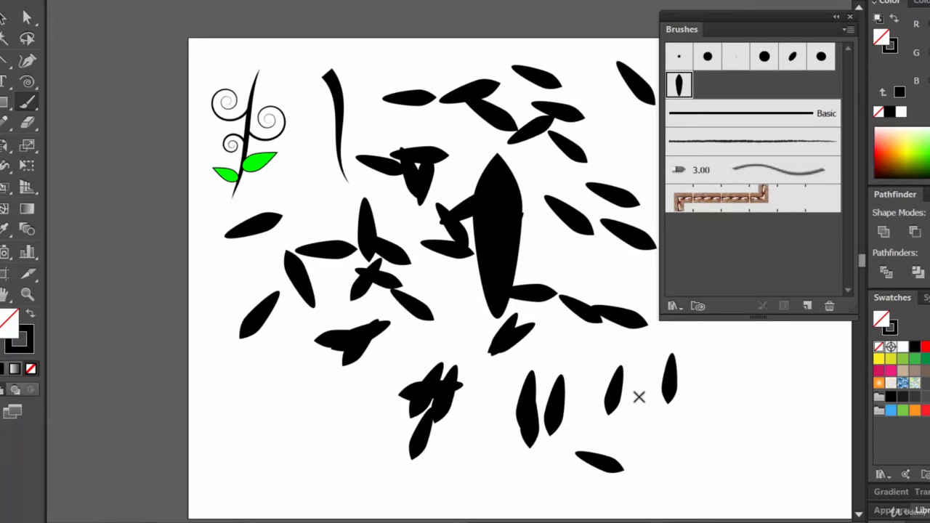
{"action": "left_click_drag", "start_coordinate": [640, 396], "coordinate": [309, 300]}
{"action": "left_click_drag", "start_coordinate": [530, 350], "coordinate": [385, 320]}
{"action": "left_click_drag", "start_coordinate": [597, 341], "coordinate": [551, 380]}
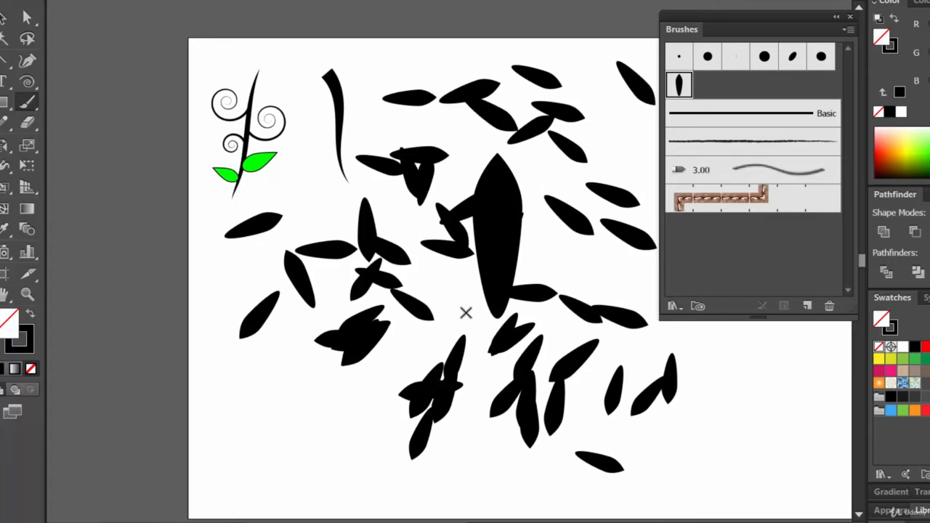
{"action": "left_click_drag", "start_coordinate": [513, 346], "coordinate": [553, 374]}
{"action": "mouse_move", "coordinate": [483, 321]}
{"action": "left_mouse_down"}
{"action": "mouse_move", "coordinate": [434, 355]}
{"action": "mouse_move", "coordinate": [580, 346]}
{"action": "left_mouse_up"}
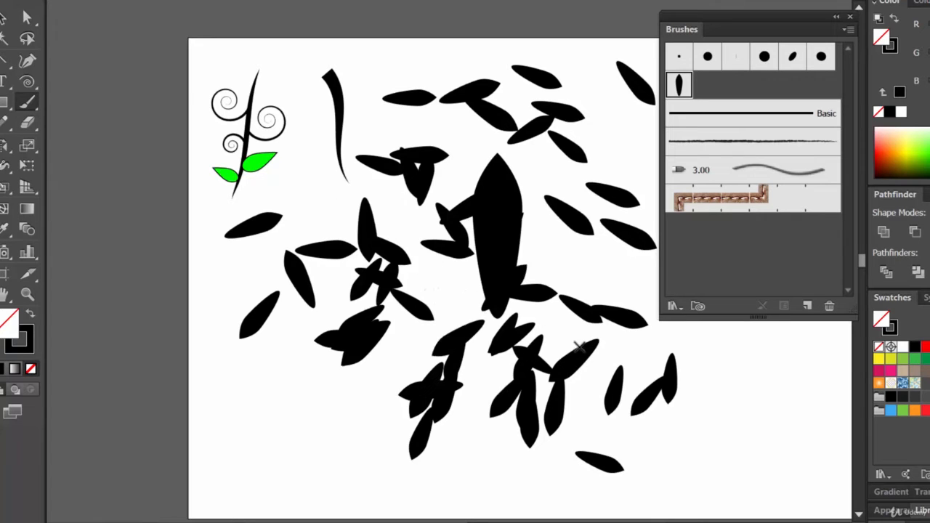
{"action": "mouse_move", "coordinate": [449, 274]}
{"action": "left_mouse_down"}
{"action": "mouse_move", "coordinate": [471, 296]}
{"action": "mouse_move", "coordinate": [448, 314]}
{"action": "mouse_move", "coordinate": [572, 350]}
{"action": "left_mouse_up"}
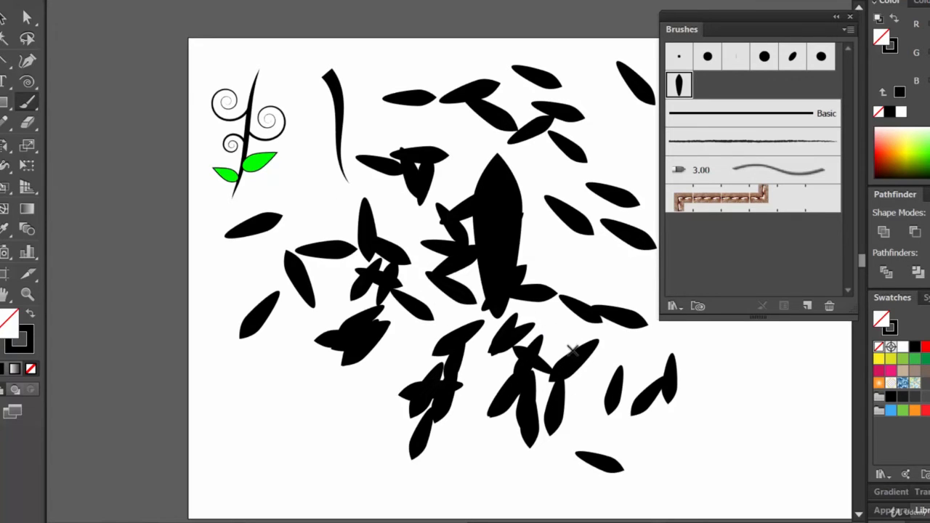
{"action": "left_click", "coordinate": [588, 269]}
{"action": "left_click", "coordinate": [558, 411]}
{"action": "left_click", "coordinate": [545, 247]}
{"action": "left_click", "coordinate": [576, 349]}
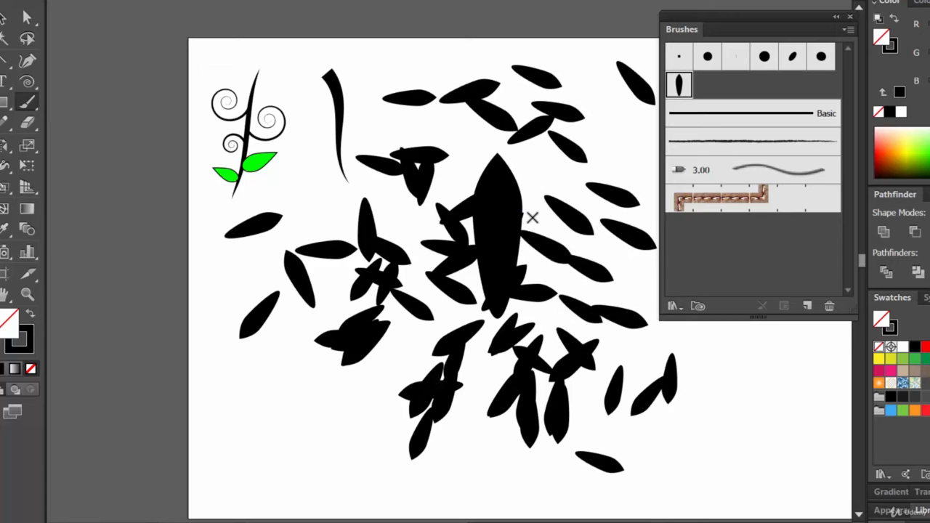
{"action": "left_click_drag", "start_coordinate": [531, 216], "coordinate": [548, 359]}
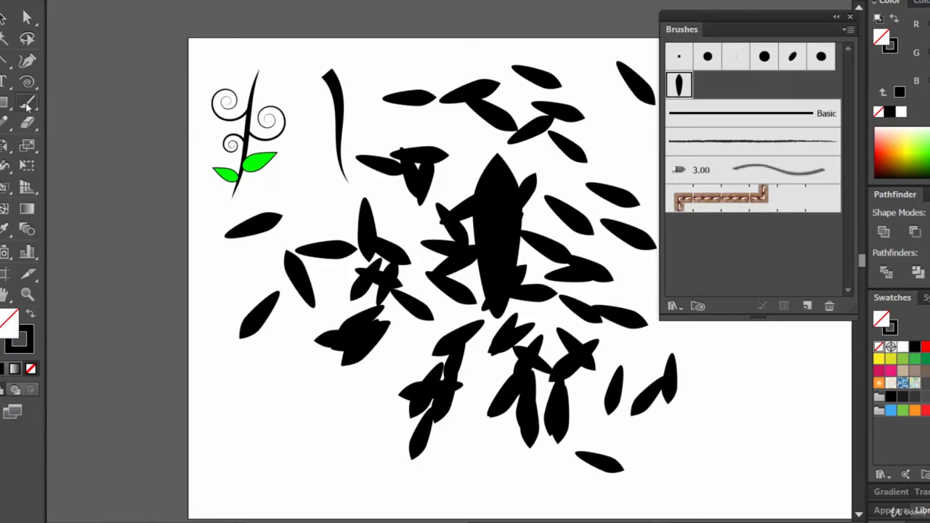
Step: Delete the tapered stroke, the large pointed shape and the surrounding test strokes, keeping the flower ornament and the leaf below it
{"action": "left_click_drag", "start_coordinate": [4, 102], "coordinate": [69, 141]}
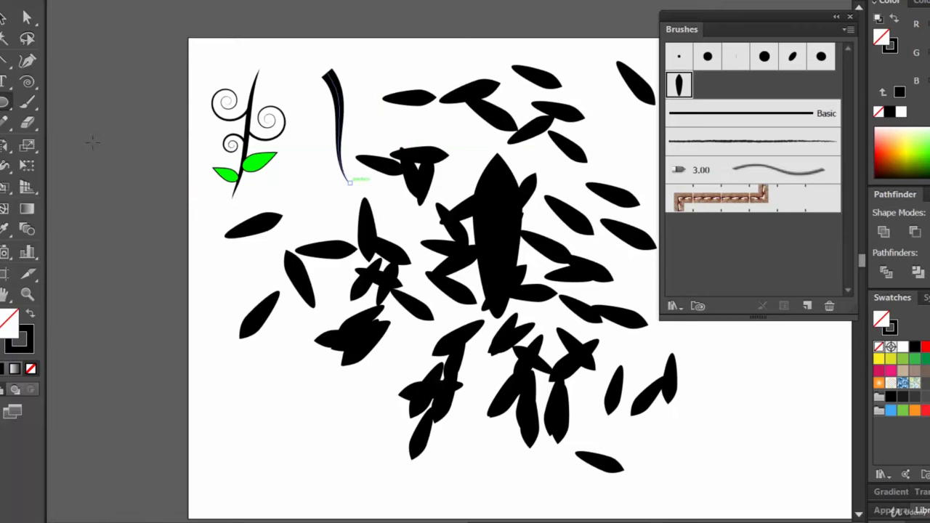
{"action": "key", "text": "v"}
{"action": "mouse_move", "coordinate": [311, 64]}
{"action": "left_mouse_down"}
{"action": "mouse_move", "coordinate": [601, 361]}
{"action": "mouse_move", "coordinate": [667, 452]}
{"action": "left_mouse_up"}
{"action": "key", "text": "Delete"}
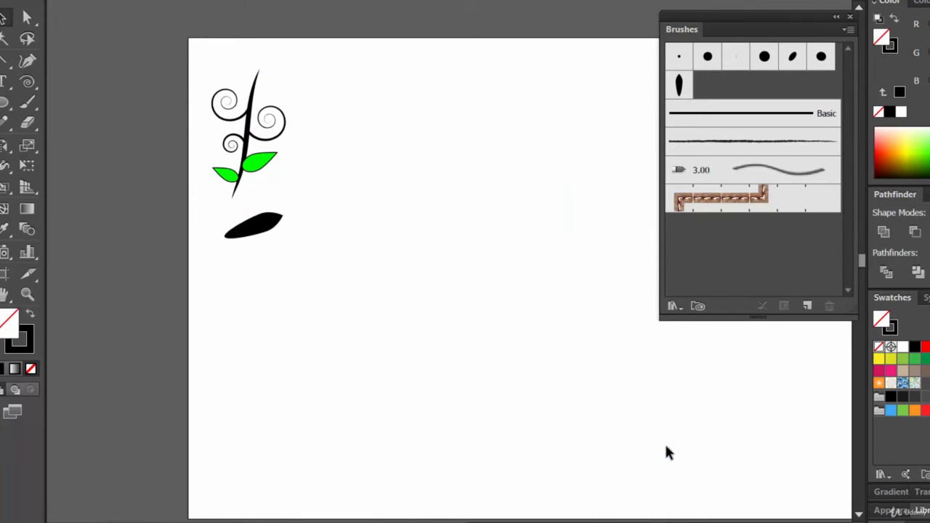
Step: Delete the black leaf and the stray path below the flower ornament
{"action": "left_click", "coordinate": [259, 230]}
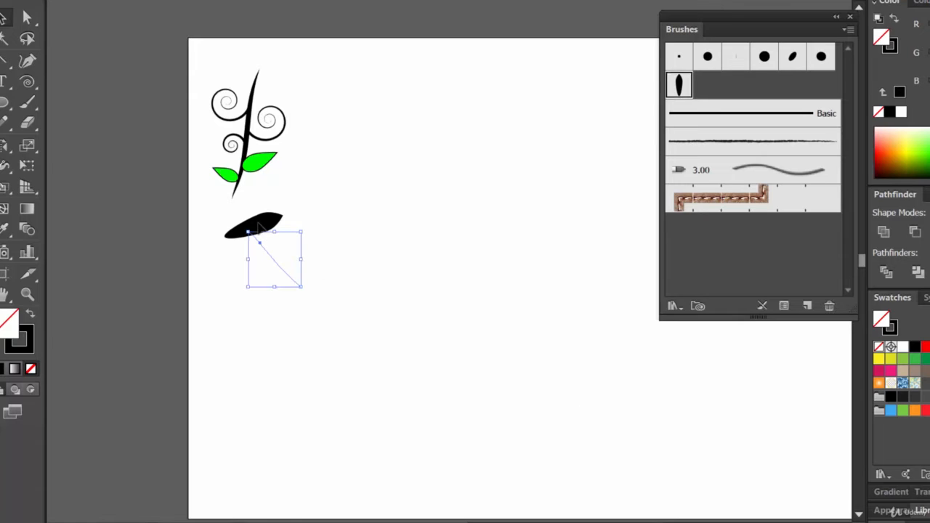
{"action": "mouse_move", "coordinate": [347, 294]}
{"action": "left_mouse_down"}
{"action": "mouse_move", "coordinate": [208, 210]}
{"action": "mouse_move", "coordinate": [207, 219]}
{"action": "left_mouse_up"}
{"action": "key", "text": "Delete"}
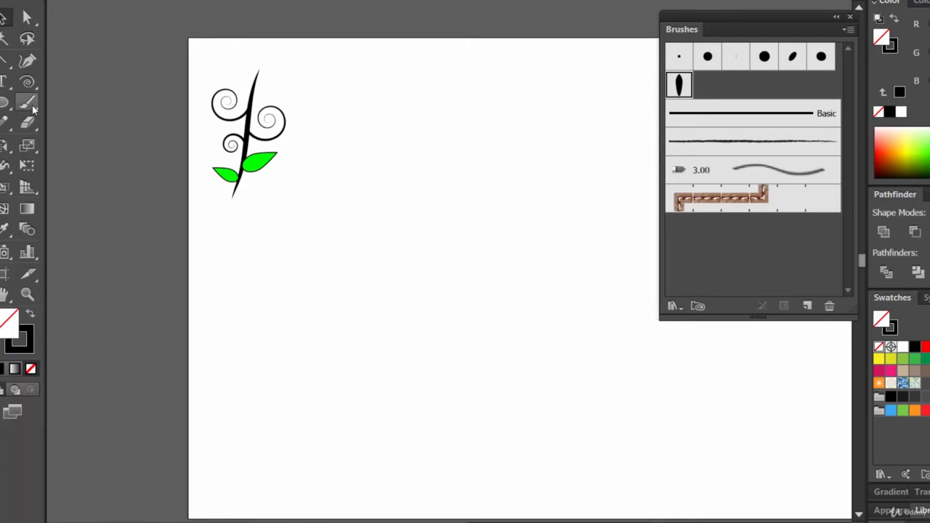
Step: Draw a small circle beside the flower ornament and give it a black fill with no stroke
{"action": "left_click", "coordinate": [4, 102]}
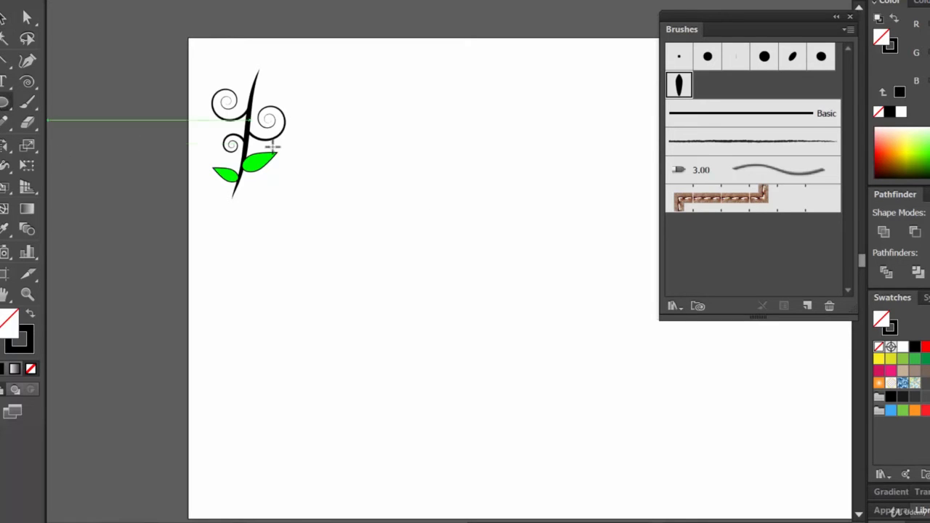
{"action": "left_click_drag", "start_coordinate": [384, 102], "coordinate": [392, 110]}
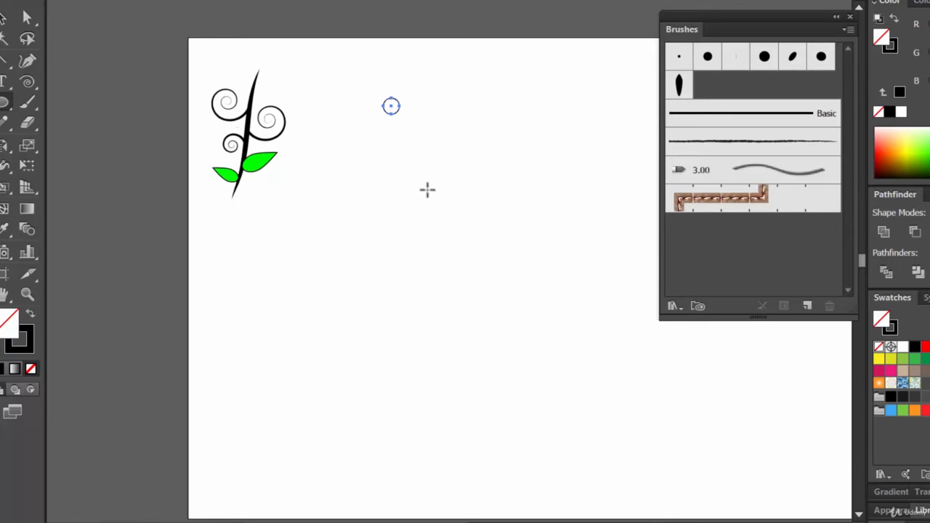
{"action": "left_click", "coordinate": [121, 38]}
{"action": "left_click", "coordinate": [8, 64]}
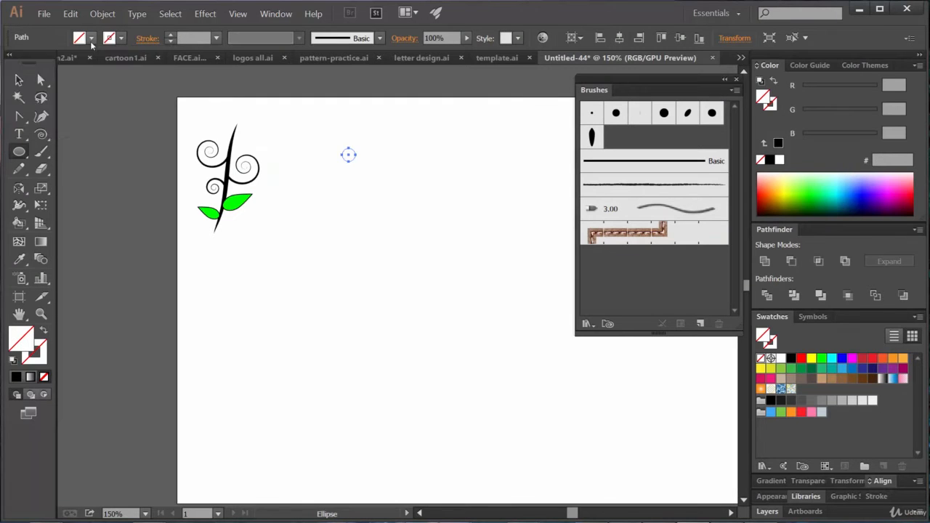
{"action": "left_click", "coordinate": [91, 38]}
{"action": "left_click", "coordinate": [38, 64]}
{"action": "left_click", "coordinate": [19, 80]}
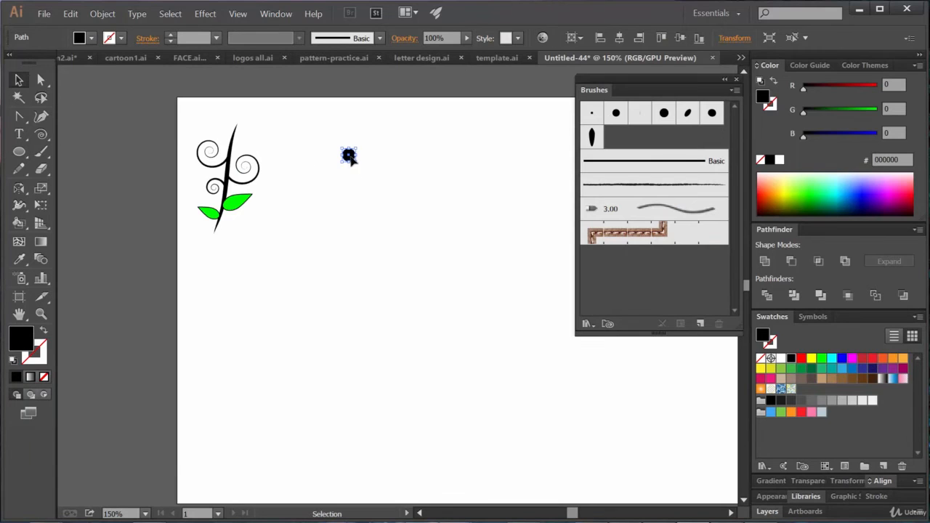
Step: Create a new scatter brush from the black circle with Scatter set to Random at 12%
{"action": "left_click", "coordinate": [700, 325]}
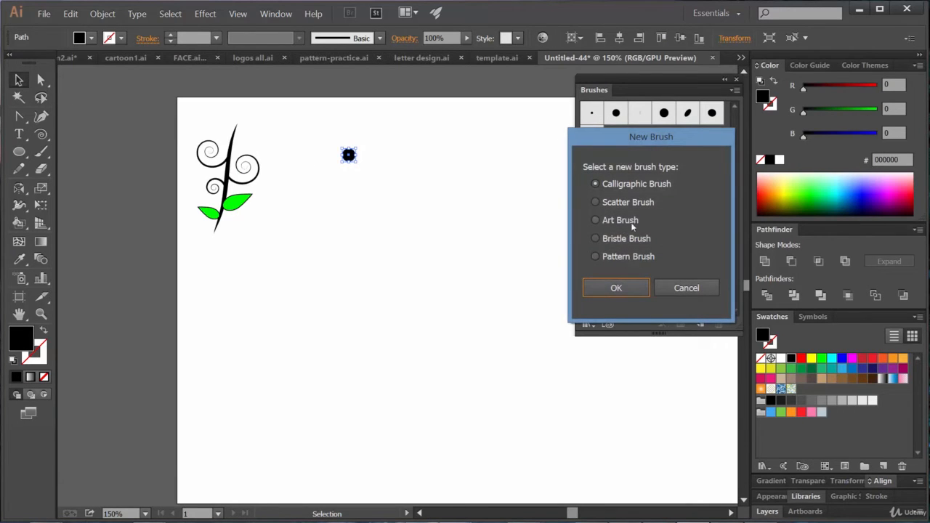
{"action": "left_click", "coordinate": [622, 204]}
{"action": "left_click", "coordinate": [618, 288]}
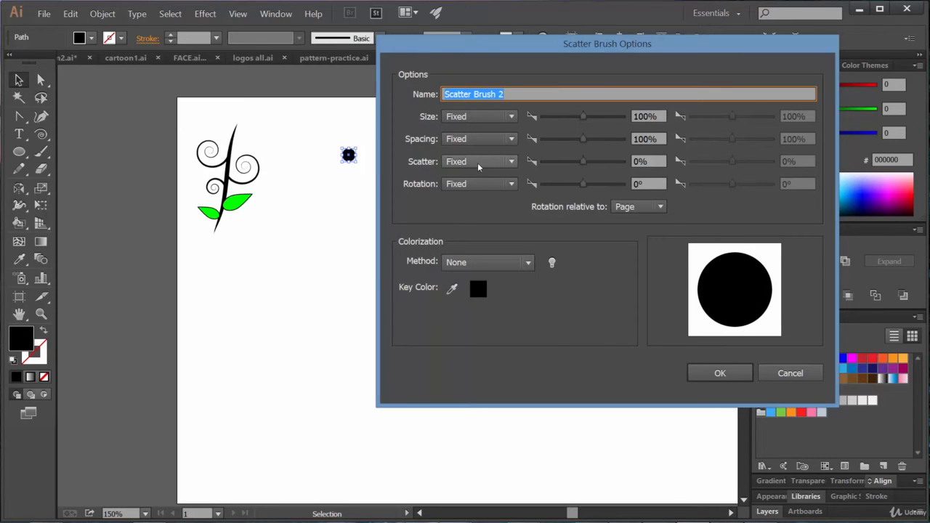
{"action": "left_click", "coordinate": [584, 161]}
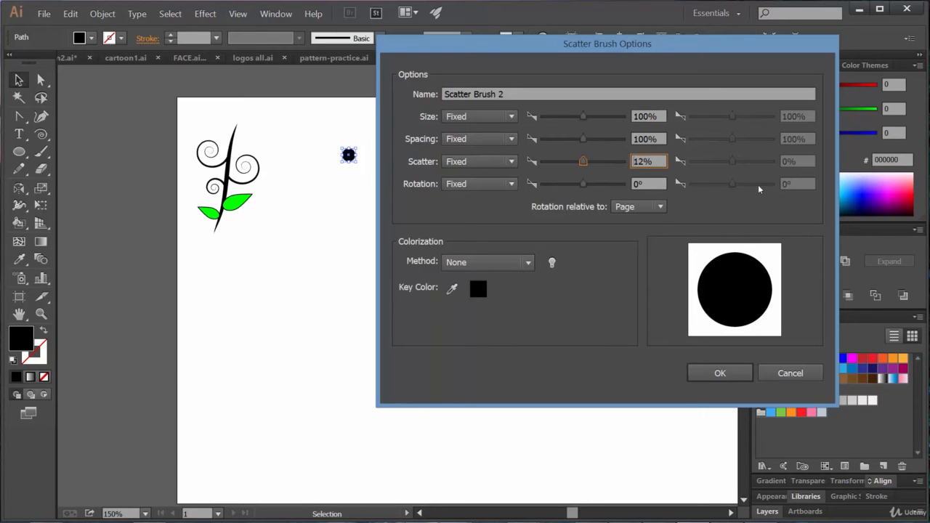
{"action": "left_click", "coordinate": [476, 161]}
{"action": "left_click", "coordinate": [476, 193]}
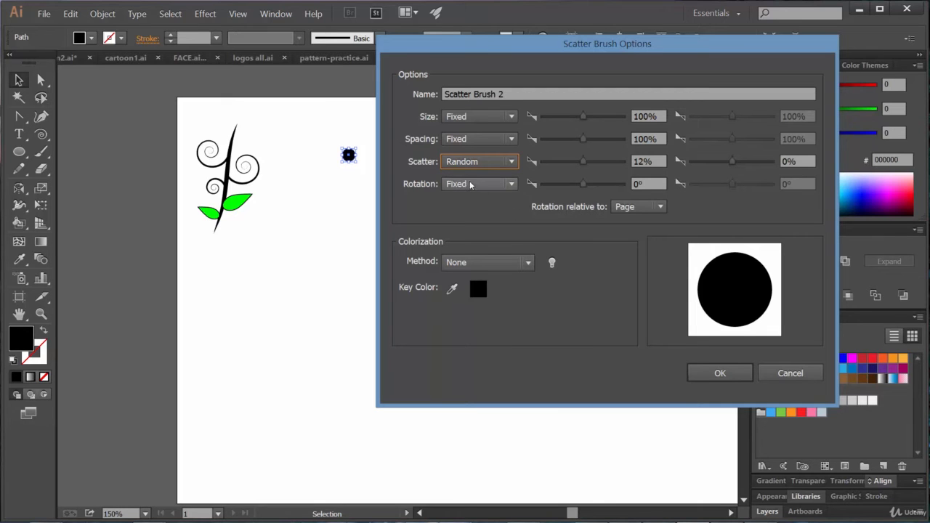
{"action": "left_click", "coordinate": [727, 373]}
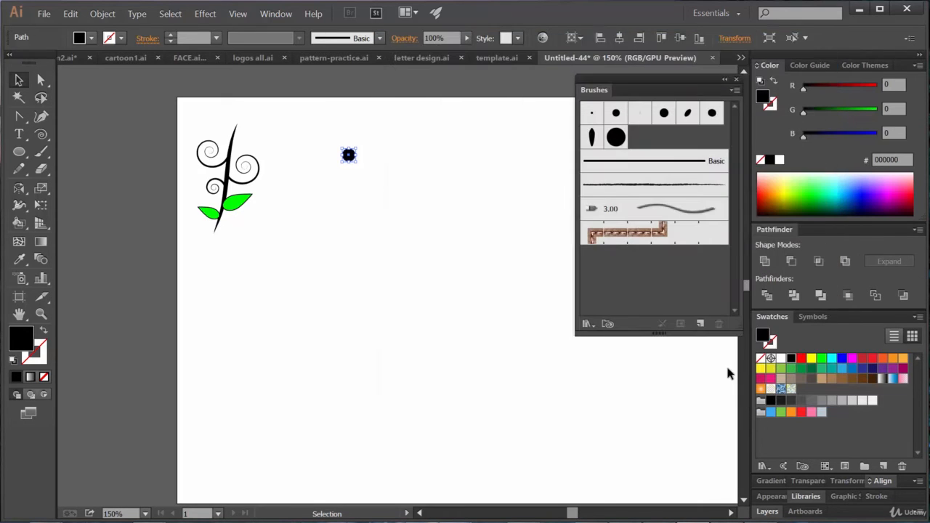
Step: Paint freehand test strokes across the artboard with the Paintbrush and the new round scatter brush
{"action": "left_click", "coordinate": [41, 151]}
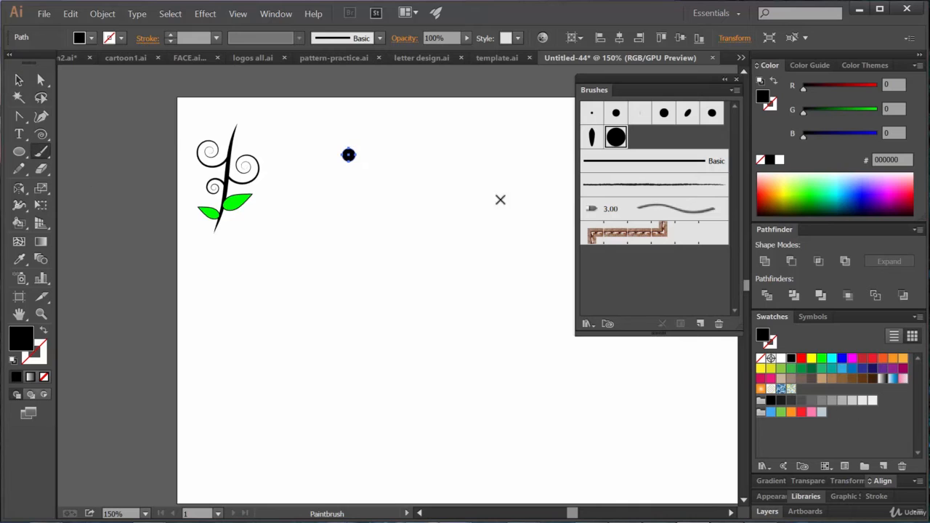
{"action": "left_click_drag", "start_coordinate": [445, 148], "coordinate": [434, 275]}
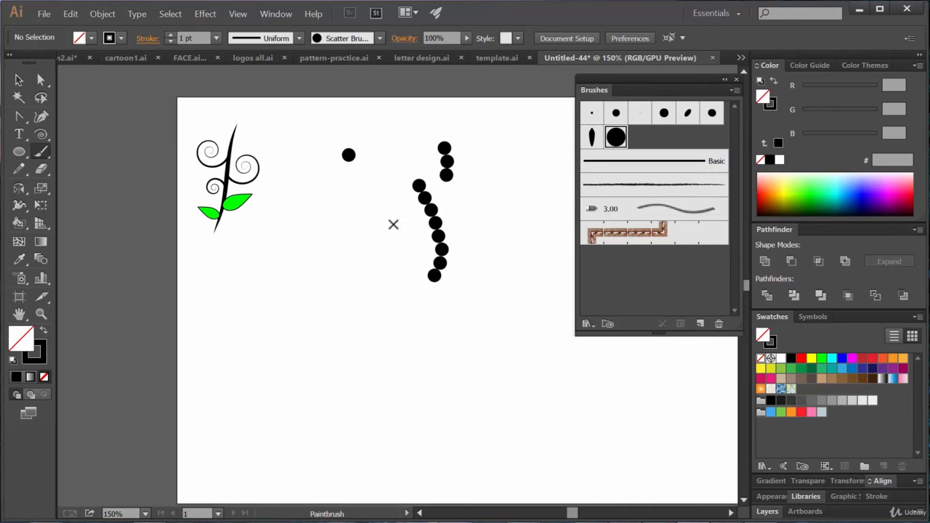
{"action": "left_click_drag", "start_coordinate": [326, 255], "coordinate": [392, 354]}
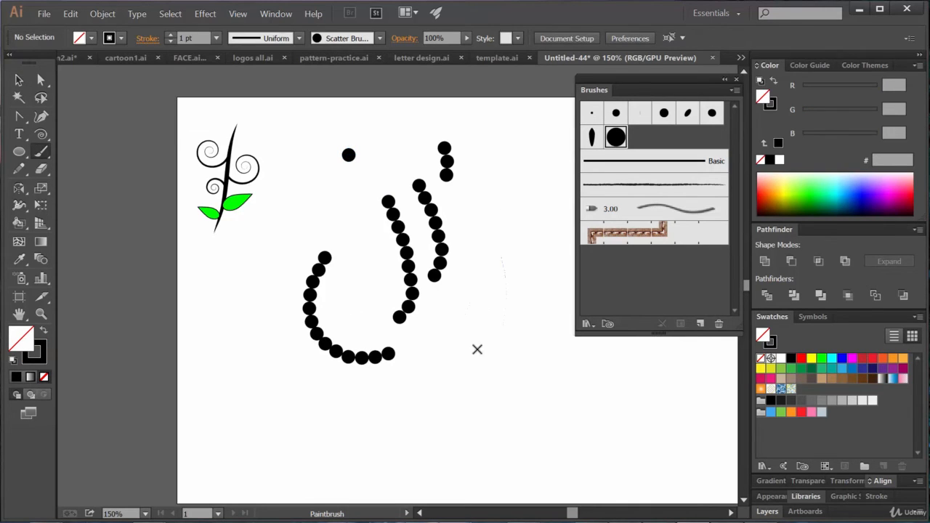
{"action": "left_click_drag", "start_coordinate": [477, 350], "coordinate": [524, 288]}
{"action": "mouse_move", "coordinate": [501, 128]}
{"action": "left_mouse_down"}
{"action": "mouse_move", "coordinate": [521, 192]}
{"action": "mouse_move", "coordinate": [494, 173]}
{"action": "left_mouse_up"}
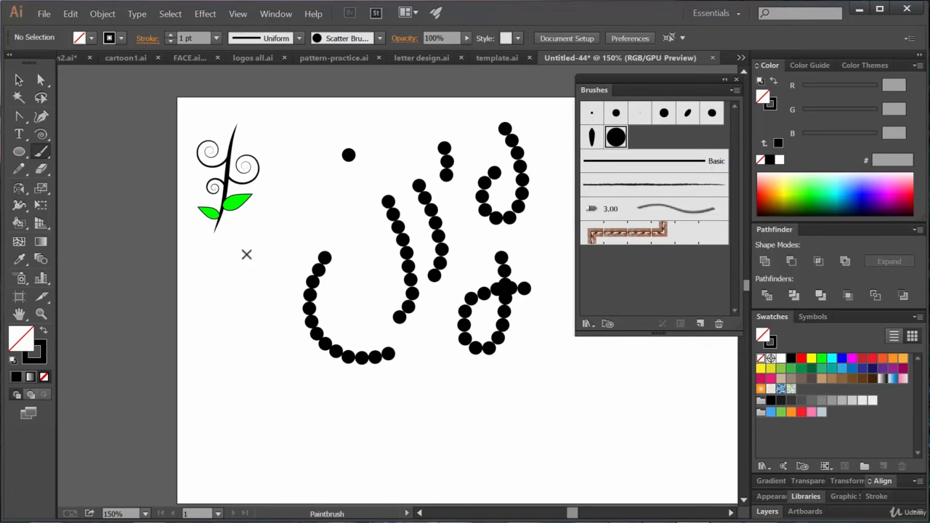
{"action": "mouse_move", "coordinate": [278, 259]}
{"action": "left_mouse_down"}
{"action": "mouse_move", "coordinate": [298, 225]}
{"action": "mouse_move", "coordinate": [329, 265]}
{"action": "mouse_move", "coordinate": [332, 225]}
{"action": "mouse_move", "coordinate": [386, 184]}
{"action": "mouse_move", "coordinate": [363, 244]}
{"action": "left_mouse_up"}
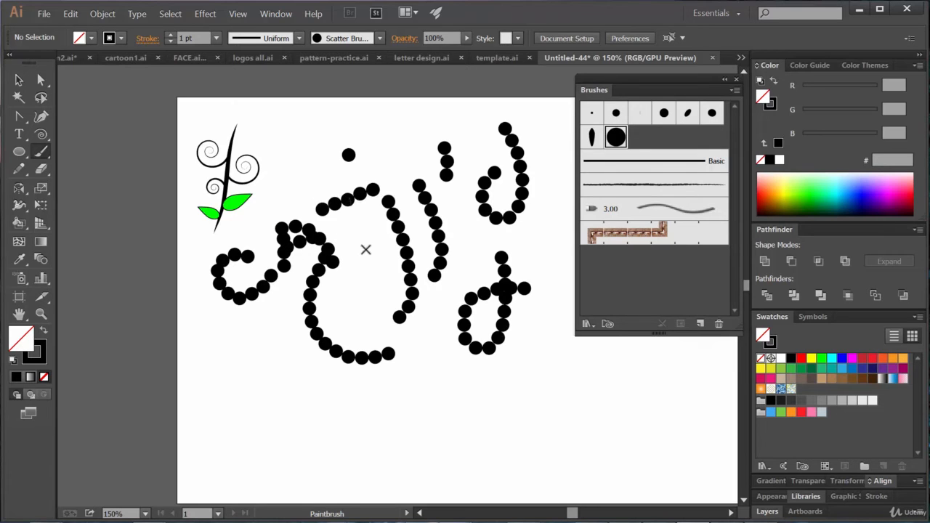
{"action": "mouse_move", "coordinate": [307, 439]}
{"action": "left_mouse_down"}
{"action": "mouse_move", "coordinate": [335, 399]}
{"action": "mouse_move", "coordinate": [335, 476]}
{"action": "left_mouse_up"}
{"action": "mouse_move", "coordinate": [413, 406]}
{"action": "left_mouse_down"}
{"action": "mouse_move", "coordinate": [453, 427]}
{"action": "mouse_move", "coordinate": [407, 418]}
{"action": "left_mouse_up"}
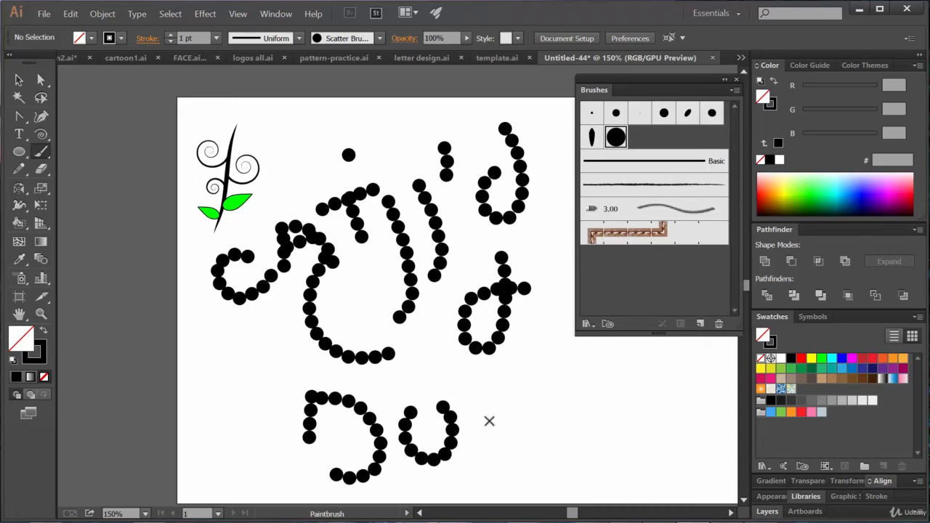
{"action": "left_click_drag", "start_coordinate": [530, 416], "coordinate": [552, 501]}
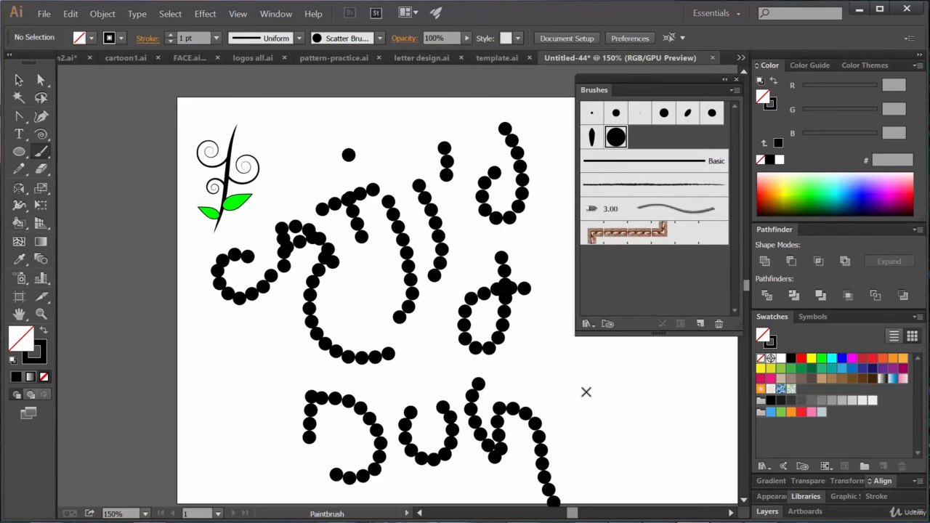
Step: Undo all the freehand round scatter brush test strokes, keeping the black circle
{"action": "key", "text": "ctrl+z"}
{"action": "key", "text": "ctrl+z"}
{"action": "key", "text": "ctrl+z"}
{"action": "key", "text": "ctrl+z"}
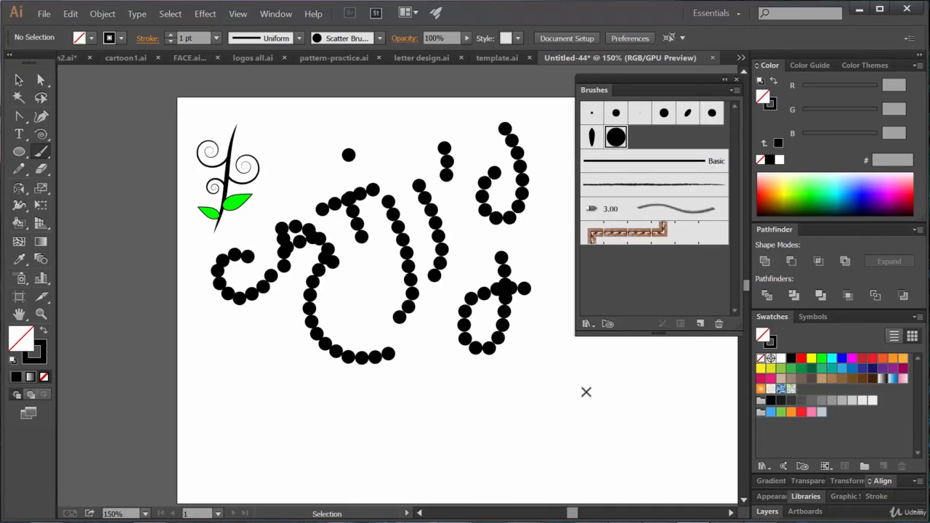
{"action": "key", "text": "ctrl+z"}
{"action": "key", "text": "ctrl+z"}
{"action": "key", "text": "ctrl+z"}
{"action": "key", "text": "ctrl+z"}
{"action": "key", "text": "ctrl+z"}
{"action": "key", "text": "ctrl+z"}
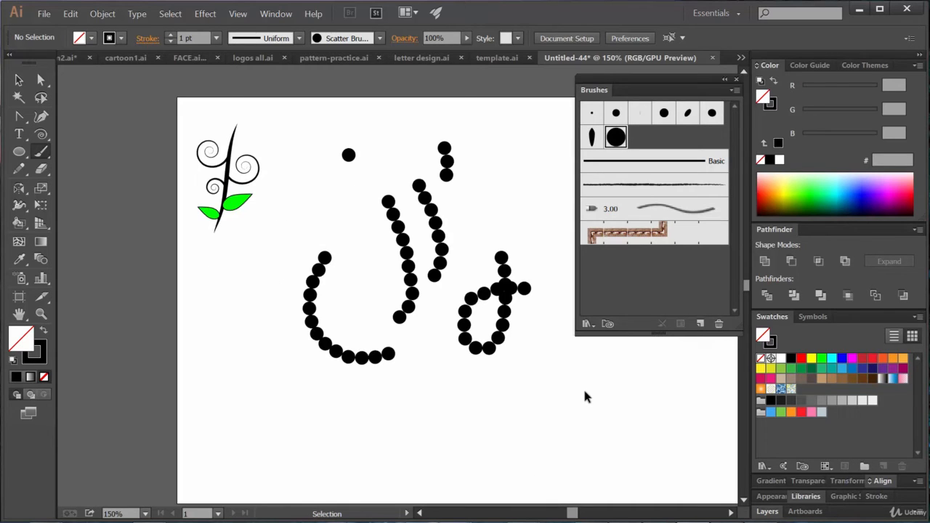
{"action": "key", "text": "ctrl+z"}
{"action": "key", "text": "ctrl+z"}
{"action": "key", "text": "ctrl+z"}
{"action": "key", "text": "ctrl+z"}
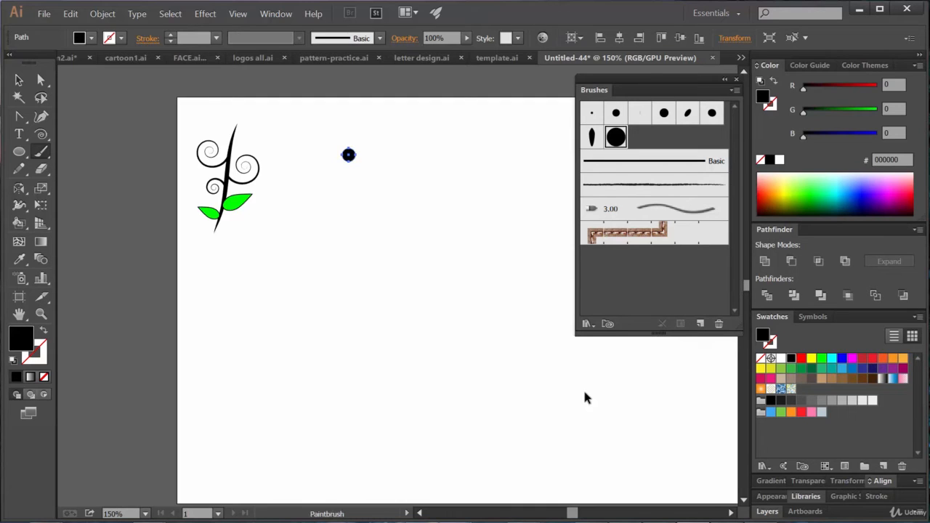
Step: Add the text CAT below the black circle and enlarge it to about 180 pt
{"action": "left_click", "coordinate": [19, 133]}
{"action": "left_click", "coordinate": [306, 231]}
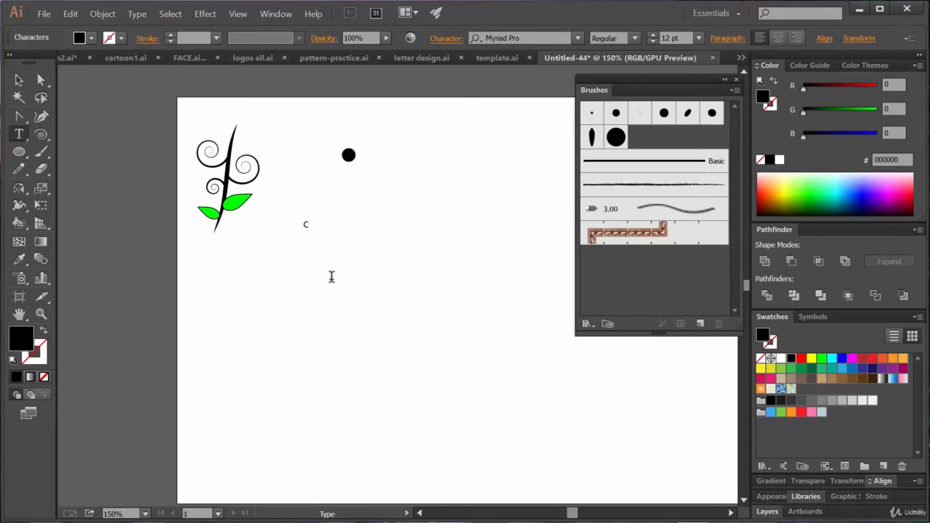
{"action": "key", "text": "Escape"}
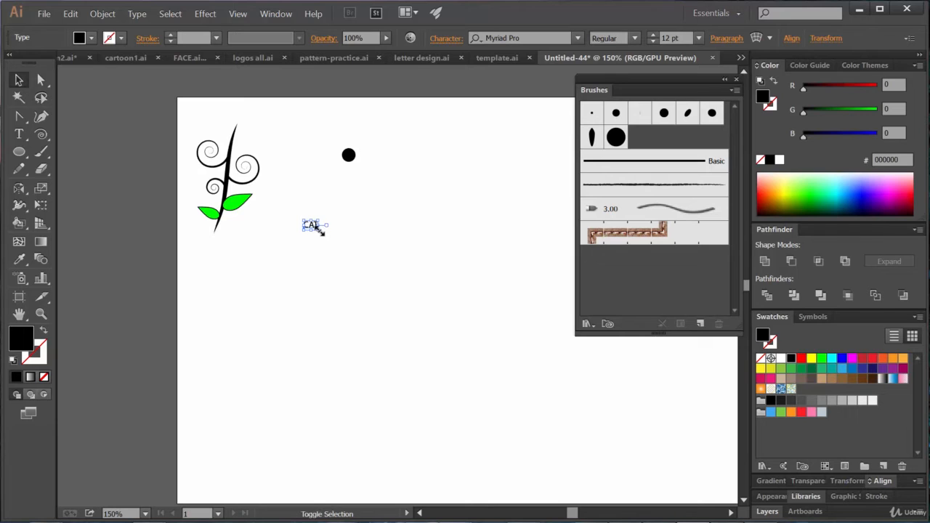
{"action": "left_click_drag", "start_coordinate": [317, 229], "coordinate": [517, 385]}
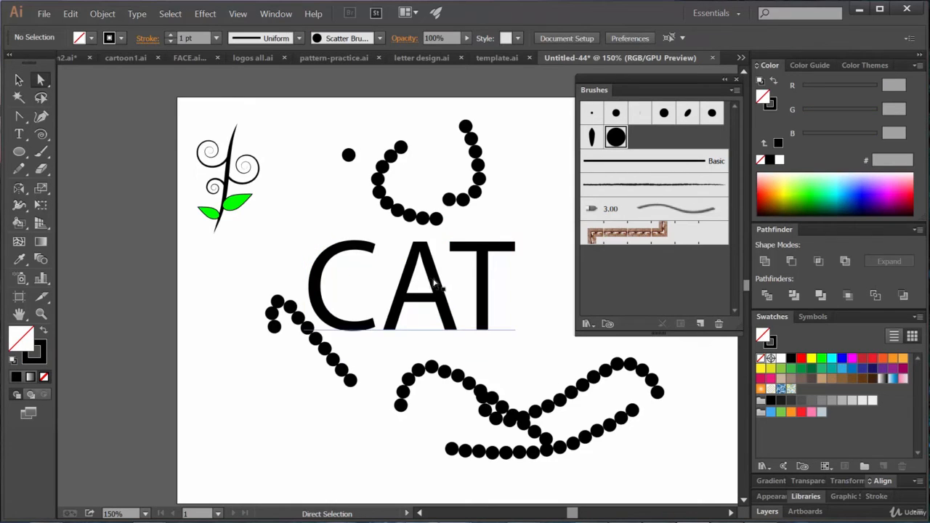
Step: Apply the round scatter brush to the outline of the CAT text with a 1 pt stroke
{"action": "left_click", "coordinate": [435, 285]}
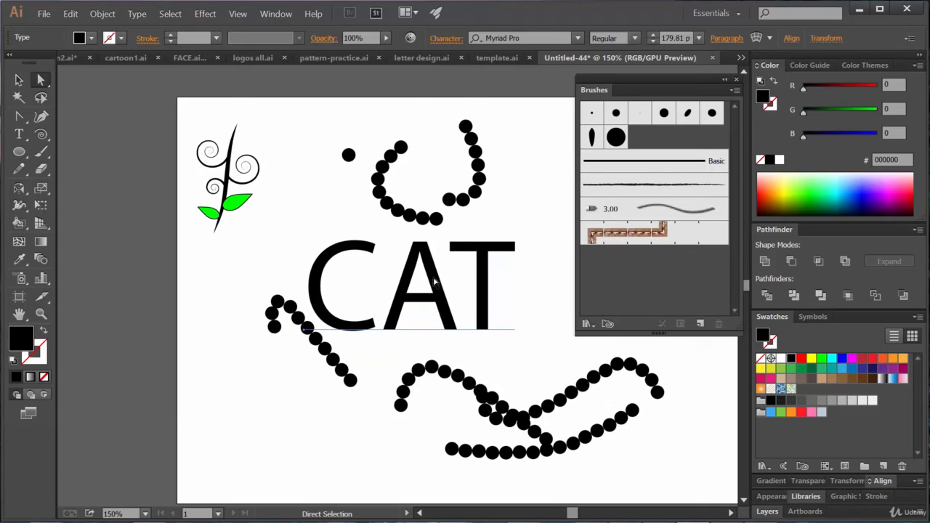
{"action": "left_click", "coordinate": [617, 138]}
{"action": "left_click_drag", "start_coordinate": [617, 145], "coordinate": [616, 143]}
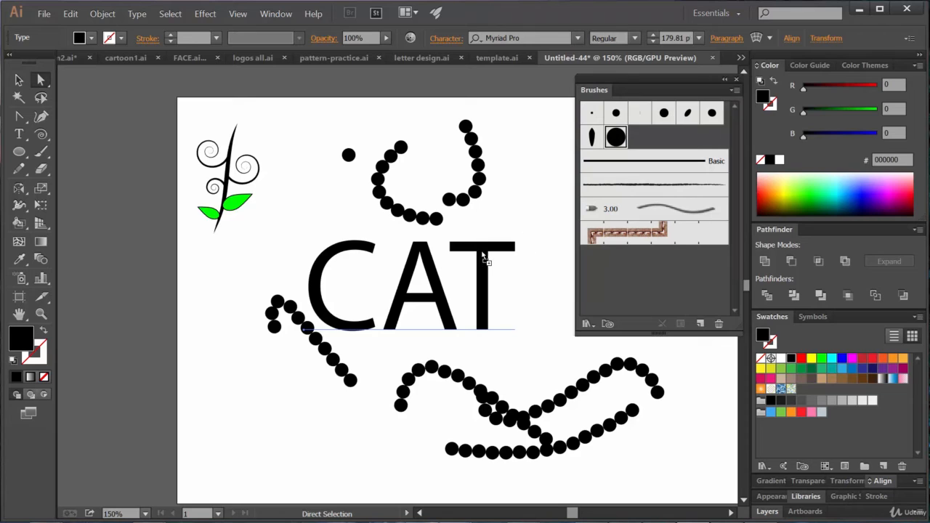
{"action": "left_click_drag", "start_coordinate": [483, 255], "coordinate": [484, 257]}
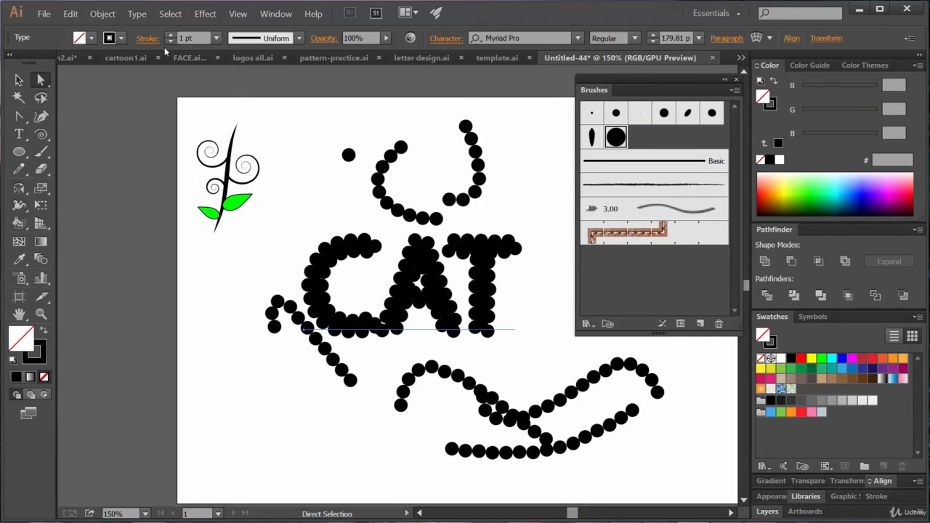
{"action": "left_click", "coordinate": [170, 42]}
{"action": "left_click", "coordinate": [169, 37]}
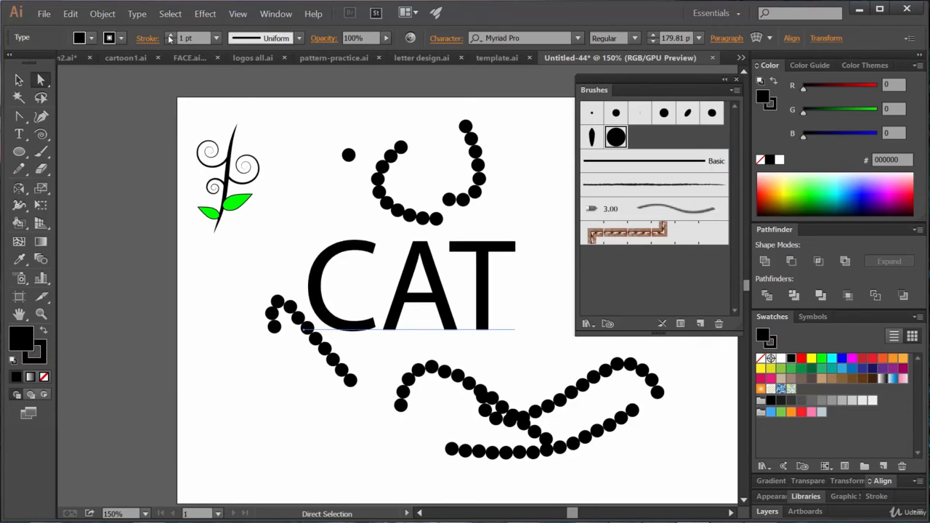
{"action": "left_click", "coordinate": [616, 138]}
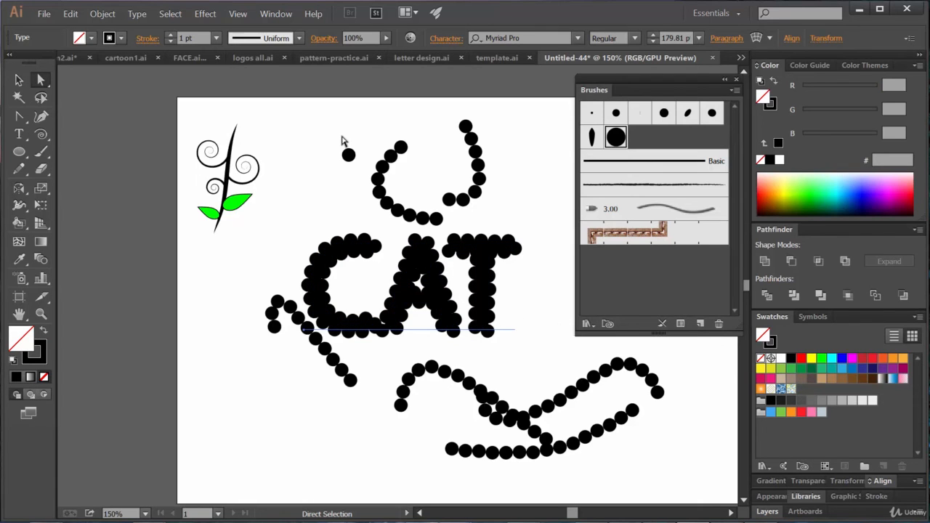
Step: Try to delete the dotted test strokes above the CAT text with Direct Selection
{"action": "left_click_drag", "start_coordinate": [327, 136], "coordinate": [363, 183]}
{"action": "left_click", "coordinate": [523, 198]}
{"action": "key", "text": "Delete"}
{"action": "left_click_drag", "start_coordinate": [380, 116], "coordinate": [498, 221]}
{"action": "left_click", "coordinate": [497, 221]}
{"action": "left_click_drag", "start_coordinate": [385, 114], "coordinate": [501, 224]}
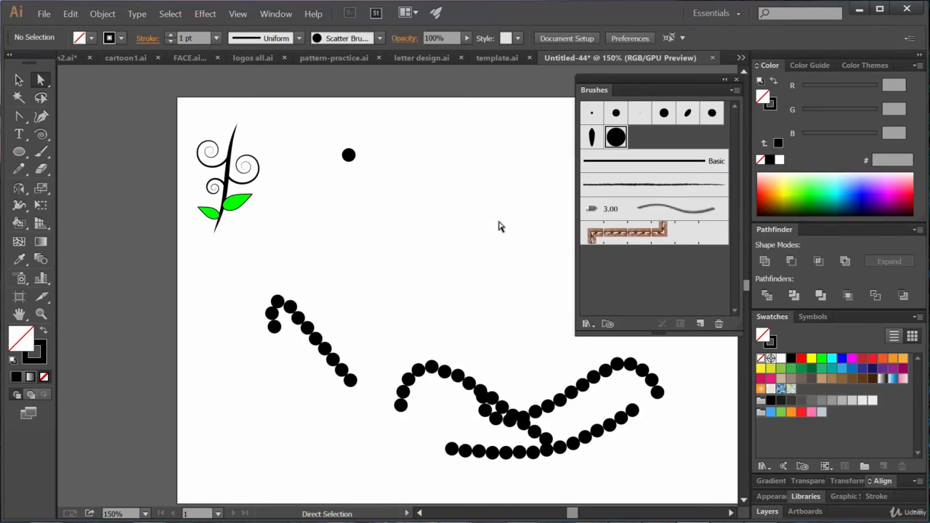
{"action": "key", "text": "Delete"}
Step: Delete the remaining dotted test strokes around the CAT text, keeping the text, the circle and the flower ornament
{"action": "left_click", "coordinate": [19, 82]}
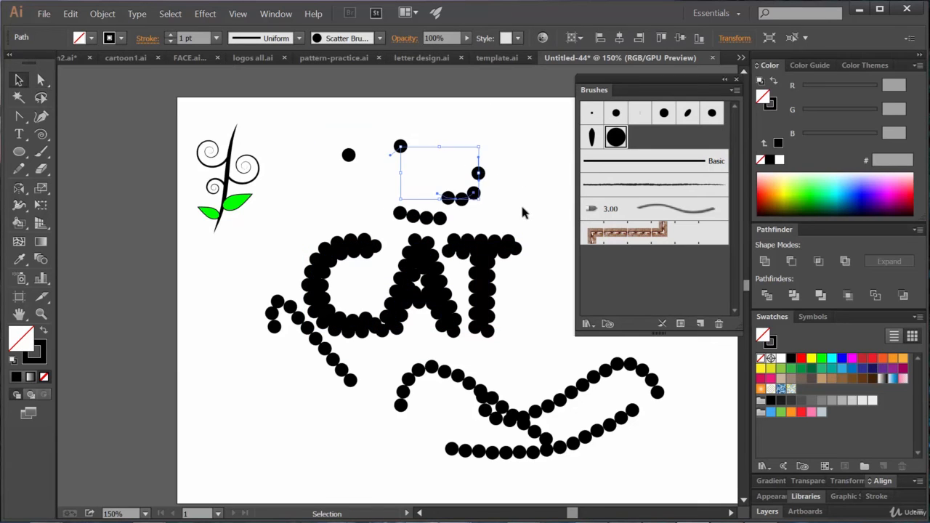
{"action": "key", "text": "Delete"}
{"action": "left_click", "coordinate": [432, 217]}
{"action": "key", "text": "Delete"}
{"action": "left_click_drag", "start_coordinate": [616, 437], "coordinate": [376, 376]}
{"action": "key", "text": "Delete"}
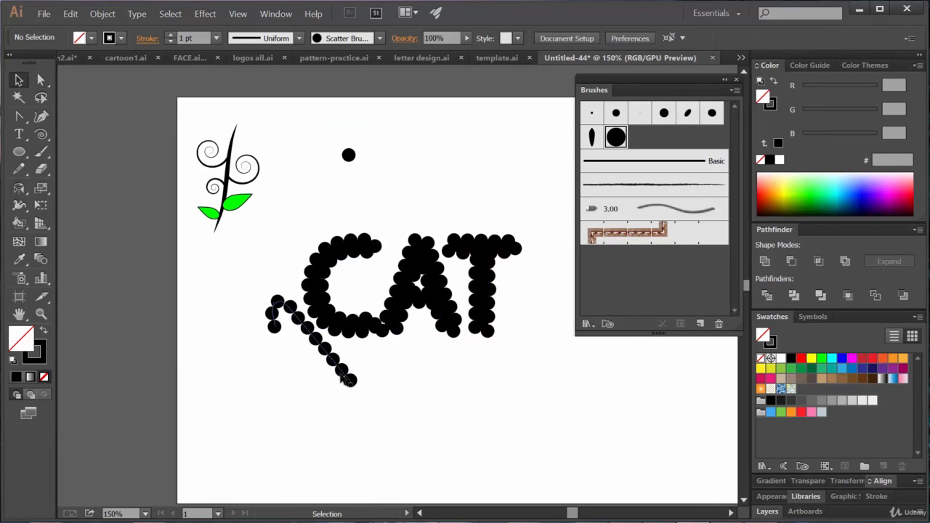
{"action": "left_click", "coordinate": [339, 371]}
{"action": "key", "text": "Delete"}
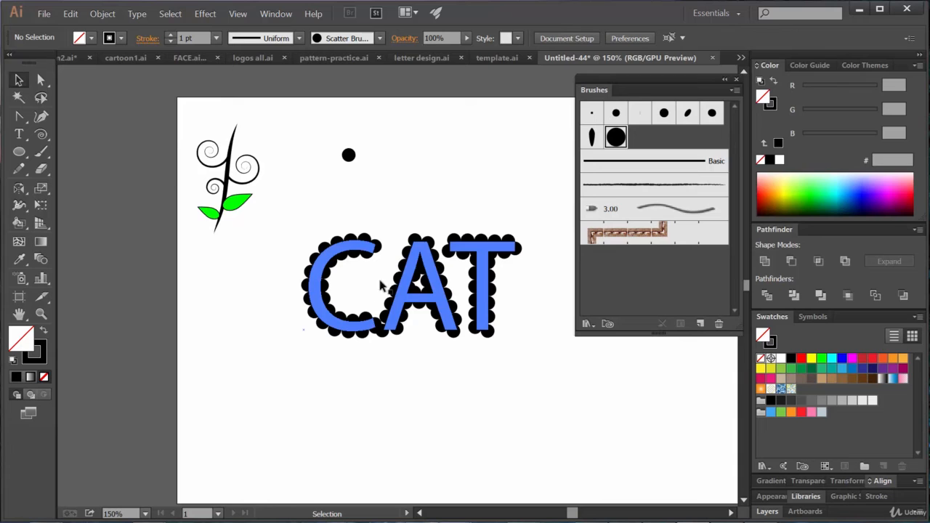
Step: Reduce the size of the round scatter brush, Scatter Brush 2, to a fixed 65% and keep its other options
{"action": "double_click", "coordinate": [615, 138]}
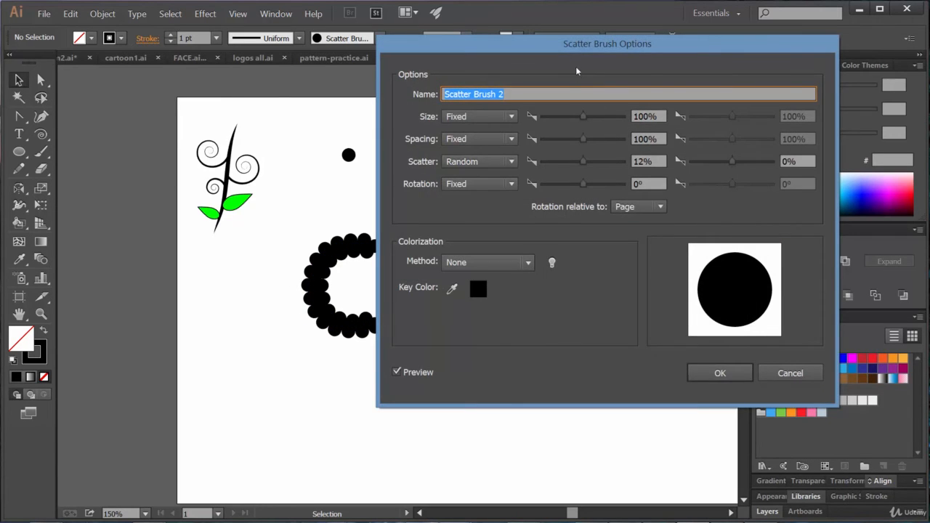
{"action": "mouse_move", "coordinate": [569, 45]}
{"action": "left_mouse_down"}
{"action": "mouse_move", "coordinate": [593, 49]}
{"action": "mouse_move", "coordinate": [666, 25]}
{"action": "mouse_move", "coordinate": [800, 38]}
{"action": "mouse_move", "coordinate": [715, 104]}
{"action": "mouse_move", "coordinate": [734, 88]}
{"action": "left_mouse_up"}
{"action": "mouse_move", "coordinate": [750, 160]}
{"action": "left_mouse_down"}
{"action": "mouse_move", "coordinate": [727, 165]}
{"action": "mouse_move", "coordinate": [740, 166]}
{"action": "left_mouse_up"}
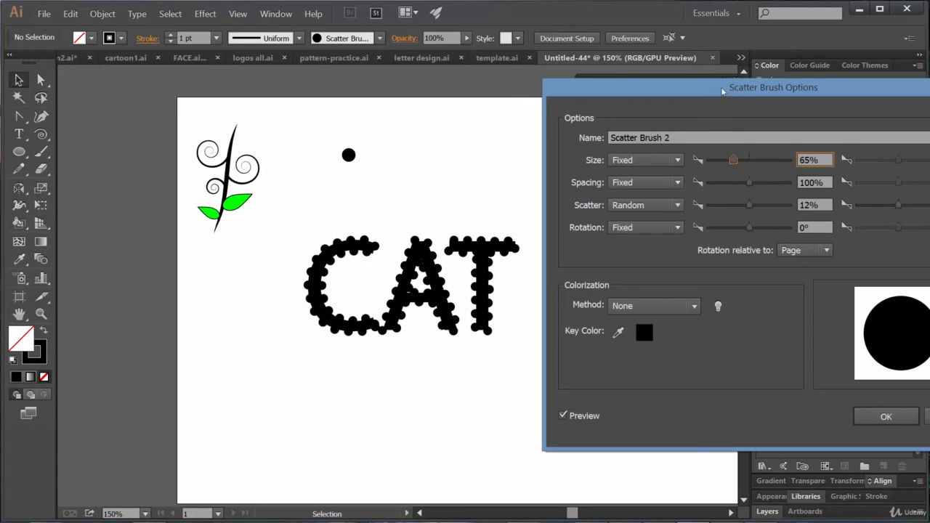
{"action": "left_click_drag", "start_coordinate": [723, 91], "coordinate": [584, 76]}
{"action": "left_click_drag", "start_coordinate": [529, 88], "coordinate": [407, 91]}
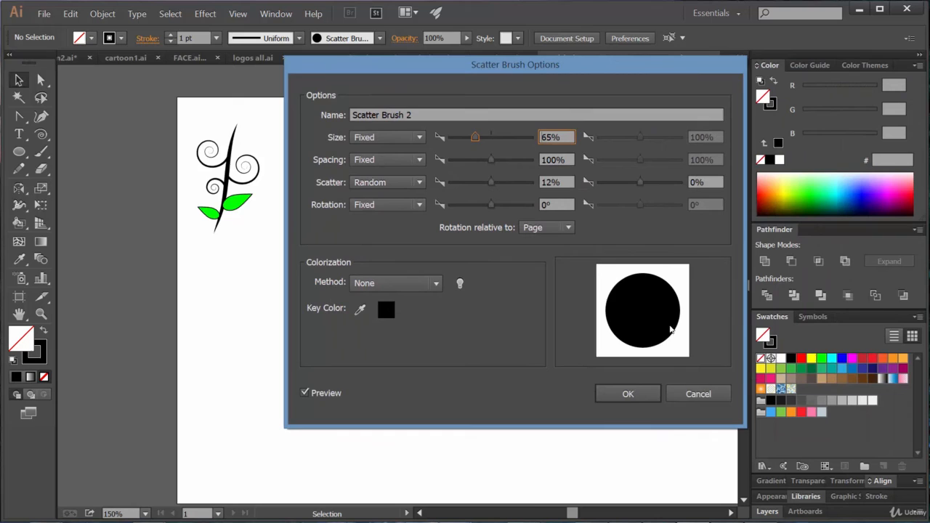
{"action": "left_click", "coordinate": [635, 400]}
{"action": "left_click", "coordinate": [449, 286]}
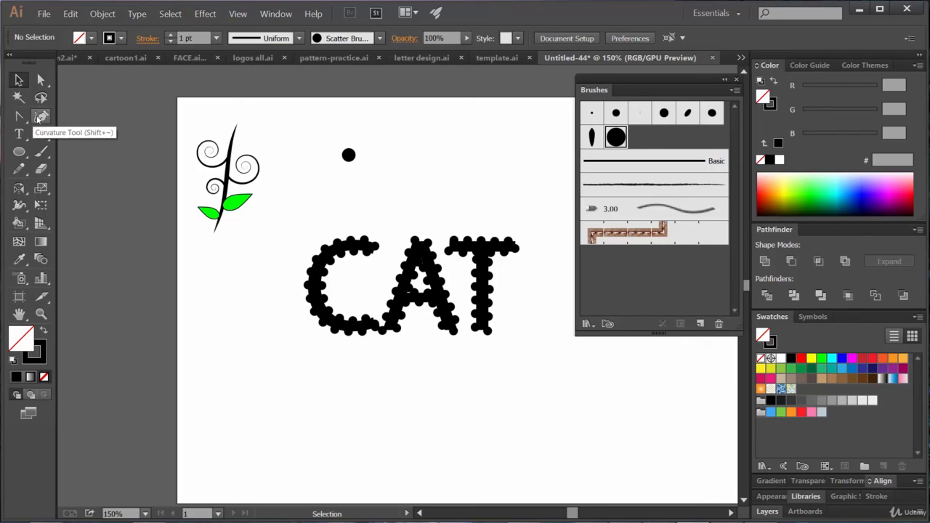
Step: Draw a small spiral above the CAT text, beside the black circle, and apply the round scatter brush to it
{"action": "left_click", "coordinate": [48, 137]}
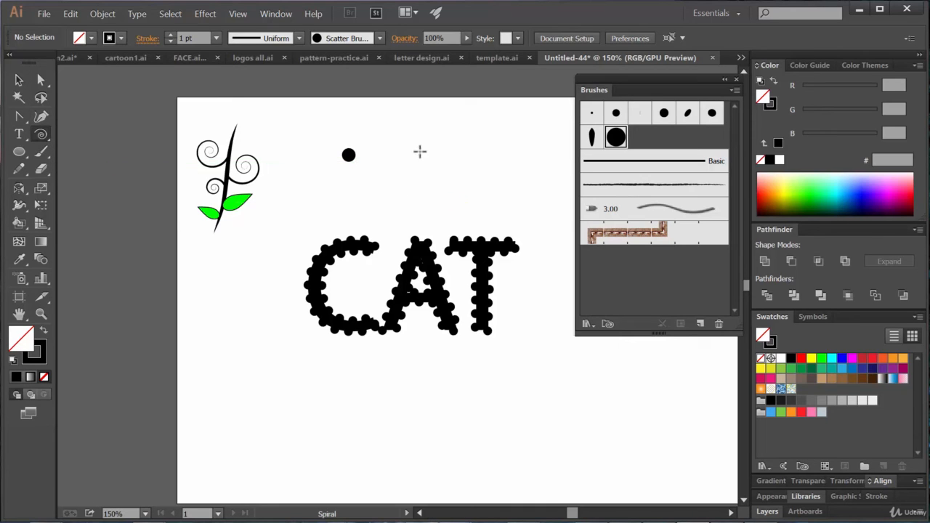
{"action": "left_click_drag", "start_coordinate": [419, 151], "coordinate": [385, 145]}
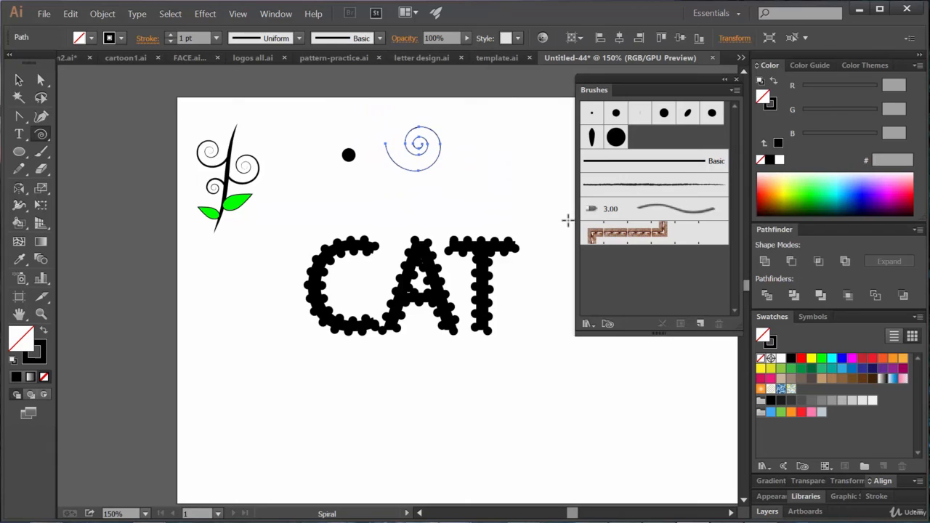
{"action": "left_click", "coordinate": [615, 138]}
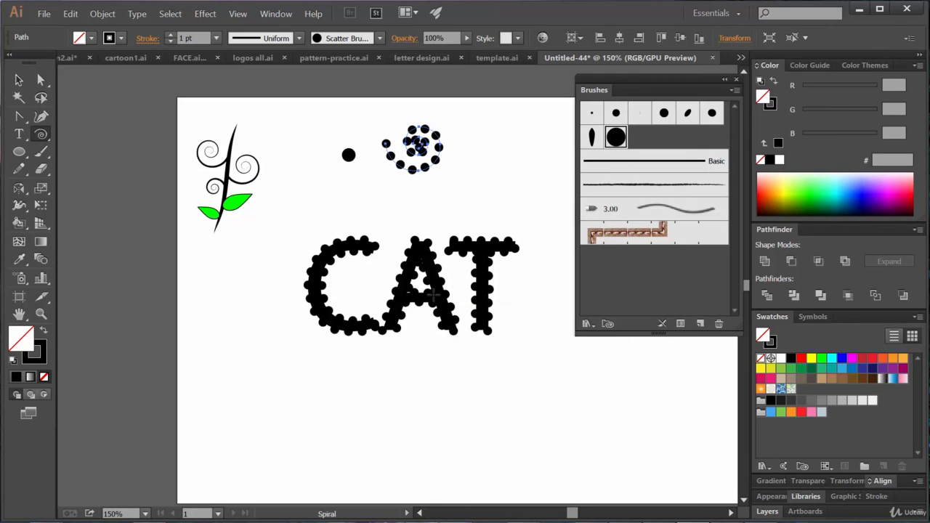
Step: Add the text I LIKE JAM below the CAT text and enlarge it to about 63 pt
{"action": "left_click", "coordinate": [19, 133]}
{"action": "left_click", "coordinate": [357, 414]}
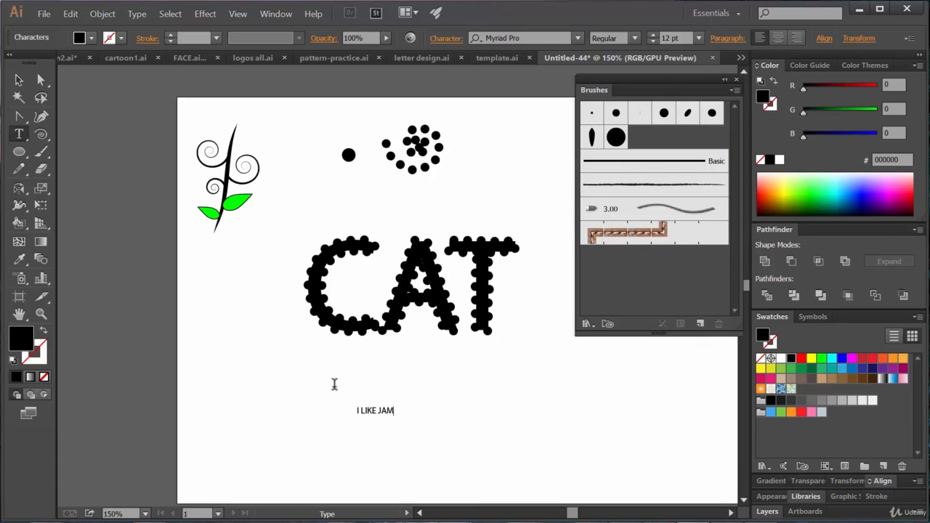
{"action": "left_click", "coordinate": [19, 79]}
{"action": "left_click_drag", "start_coordinate": [395, 405], "coordinate": [550, 317]}
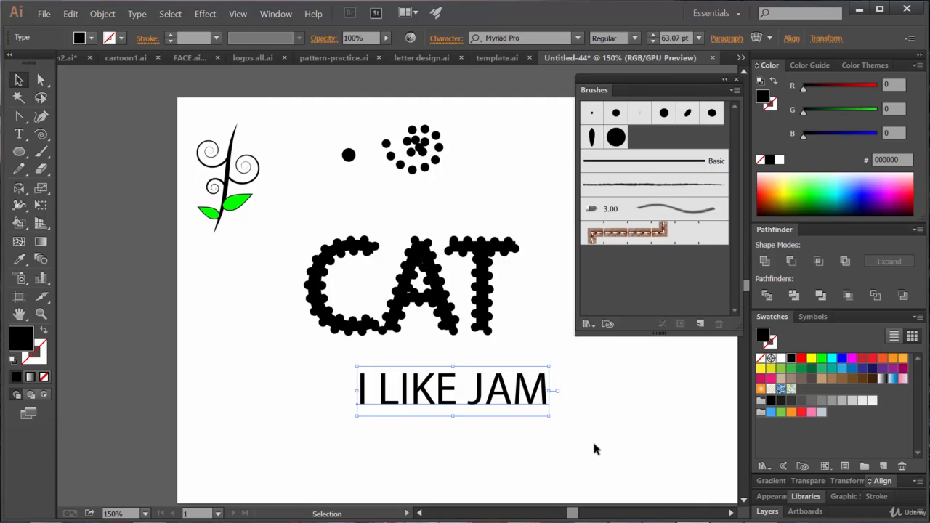
{"action": "left_click", "coordinate": [593, 439]}
Step: Expand the I LIKE JAM text with Object and Fill, and apply the round scatter brush to its outlines
{"action": "left_click", "coordinate": [471, 390]}
{"action": "left_click", "coordinate": [102, 14]}
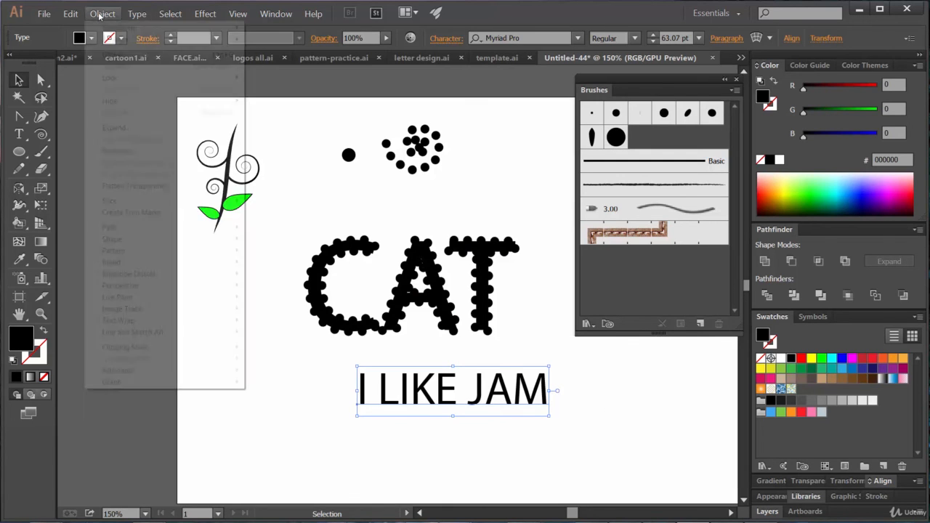
{"action": "left_click", "coordinate": [115, 128]}
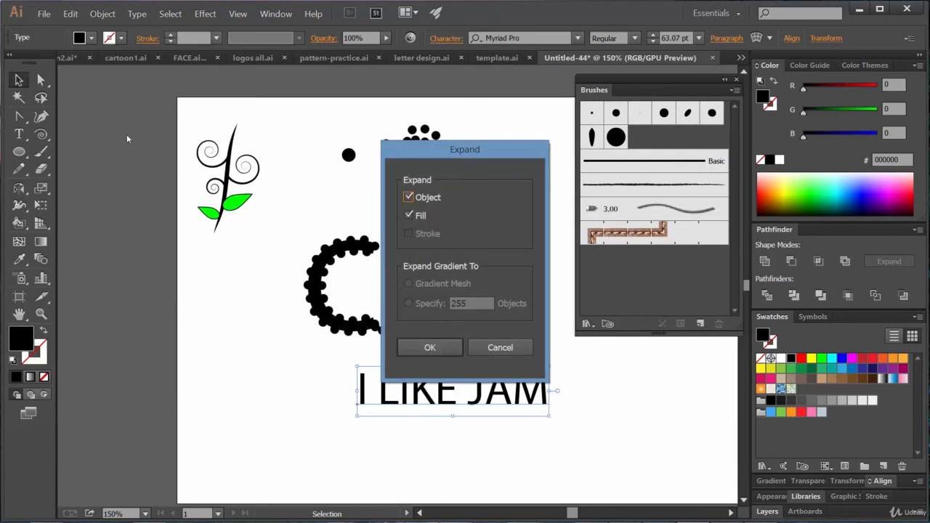
{"action": "left_click", "coordinate": [430, 348]}
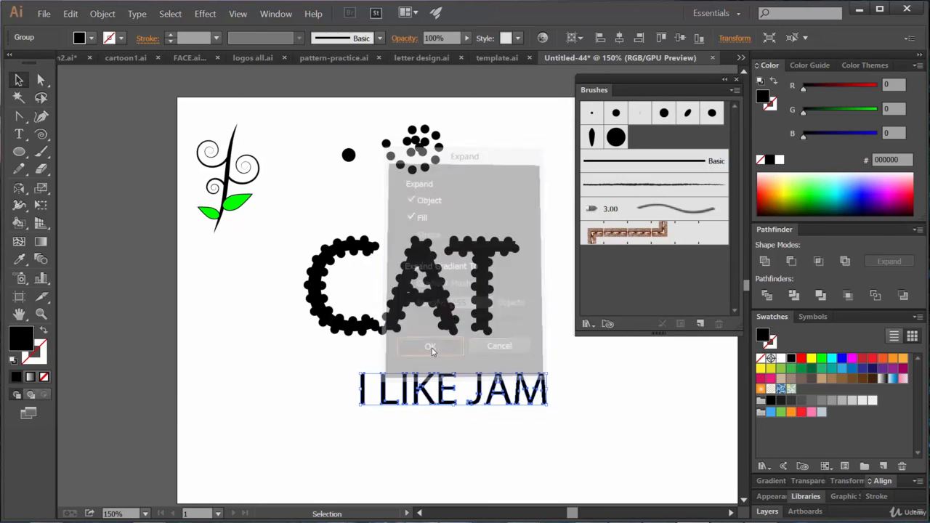
{"action": "left_click", "coordinate": [615, 137]}
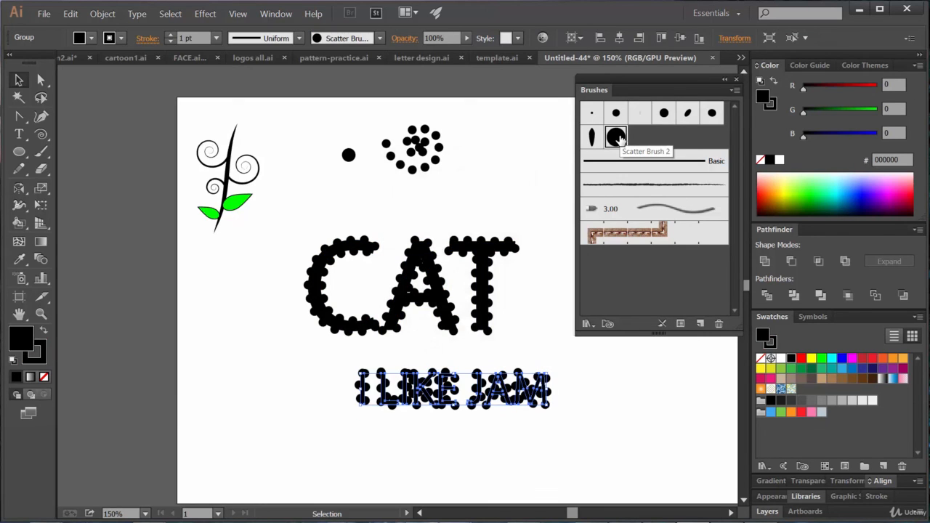
{"action": "left_click", "coordinate": [666, 439]}
Step: Delete the expanded I LIKE JAM lettering below the CAT text
{"action": "left_click_drag", "start_coordinate": [578, 413], "coordinate": [227, 369]}
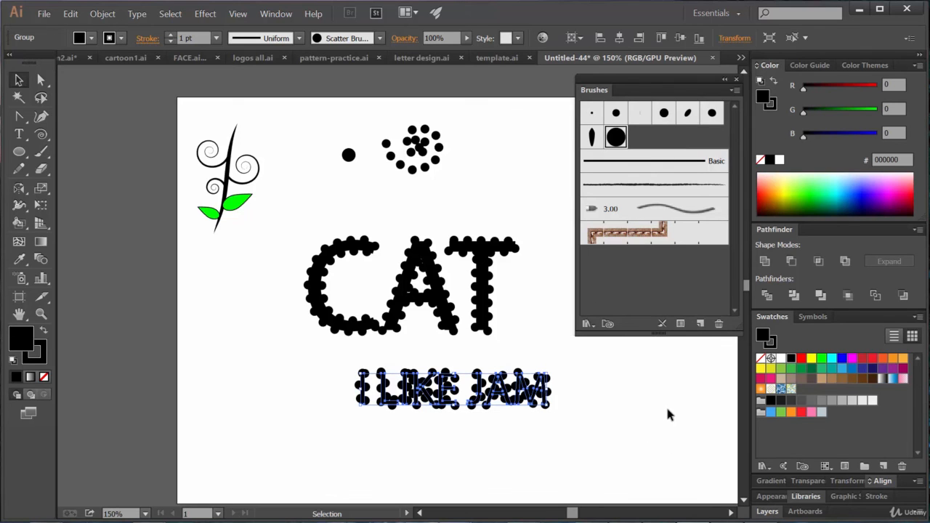
{"action": "left_click", "coordinate": [591, 411]}
{"action": "left_click_drag", "start_coordinate": [593, 415], "coordinate": [277, 372]}
{"action": "key", "text": "Delete"}
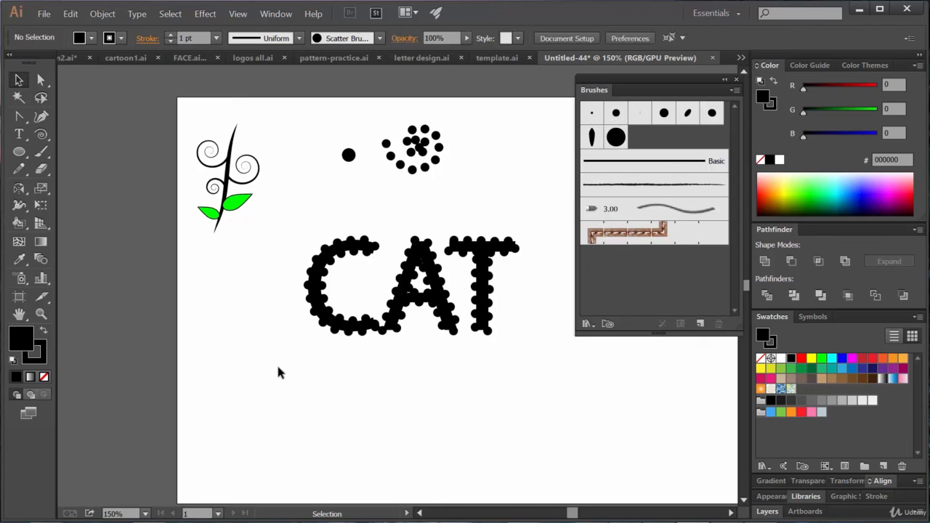
Step: Paint many freehand dotted strokes below and around the CAT text with the Paintbrush and the round scatter brush
{"action": "left_click", "coordinate": [470, 231]}
{"action": "left_click", "coordinate": [513, 385]}
{"action": "left_click", "coordinate": [42, 151]}
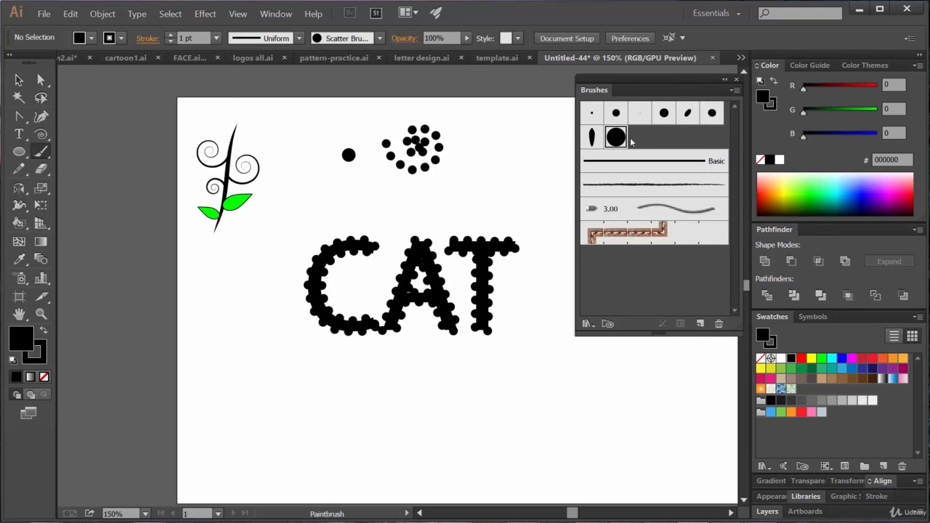
{"action": "left_click_drag", "start_coordinate": [258, 383], "coordinate": [372, 446]}
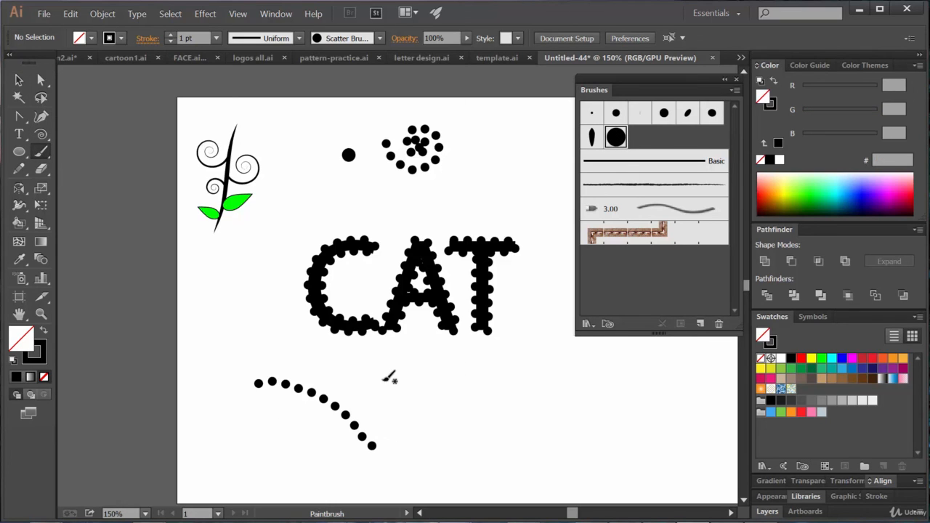
{"action": "left_click_drag", "start_coordinate": [369, 370], "coordinate": [527, 474]}
{"action": "left_click_drag", "start_coordinate": [599, 403], "coordinate": [447, 396]}
{"action": "left_click_drag", "start_coordinate": [616, 430], "coordinate": [453, 394]}
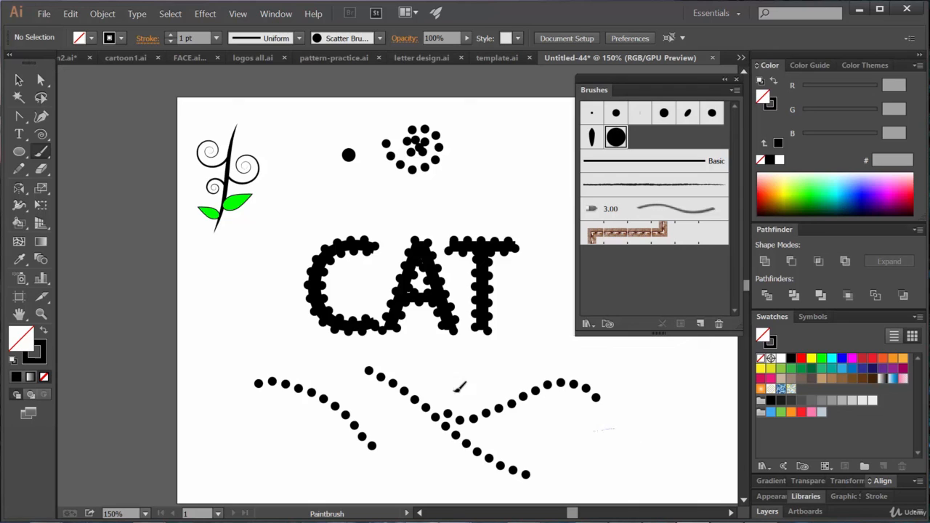
{"action": "mouse_move", "coordinate": [609, 365]}
{"action": "left_mouse_down"}
{"action": "mouse_move", "coordinate": [591, 415]}
{"action": "mouse_move", "coordinate": [667, 425]}
{"action": "mouse_move", "coordinate": [637, 373]}
{"action": "mouse_move", "coordinate": [627, 393]}
{"action": "left_mouse_up"}
{"action": "left_click_drag", "start_coordinate": [670, 370], "coordinate": [666, 425]}
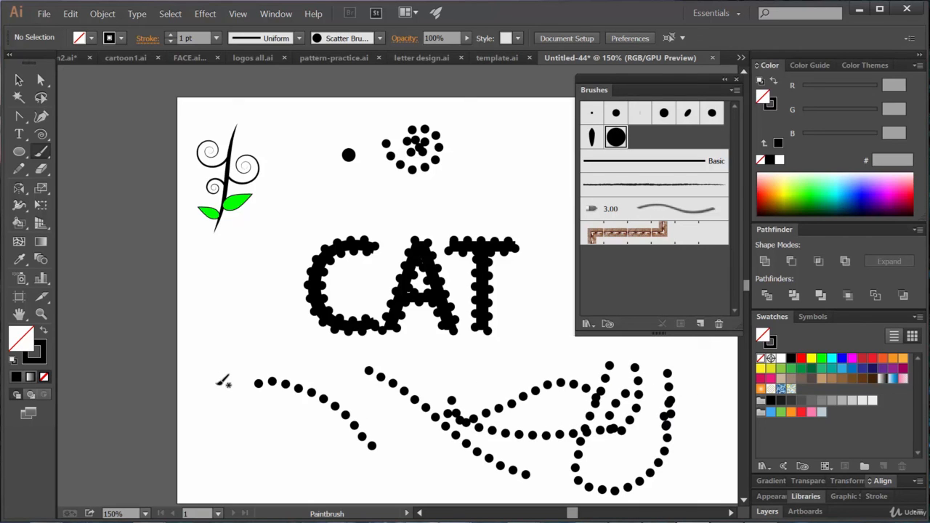
{"action": "left_click_drag", "start_coordinate": [284, 450], "coordinate": [284, 451]}
{"action": "mouse_move", "coordinate": [220, 296]}
{"action": "left_mouse_down"}
{"action": "mouse_move", "coordinate": [300, 341]}
{"action": "mouse_move", "coordinate": [304, 369]}
{"action": "left_mouse_up"}
{"action": "mouse_move", "coordinate": [260, 257]}
{"action": "left_mouse_down"}
{"action": "mouse_move", "coordinate": [266, 315]}
{"action": "mouse_move", "coordinate": [327, 448]}
{"action": "left_mouse_up"}
{"action": "mouse_move", "coordinate": [346, 391]}
{"action": "left_mouse_down"}
{"action": "mouse_move", "coordinate": [374, 422]}
{"action": "mouse_move", "coordinate": [438, 435]}
{"action": "left_mouse_up"}
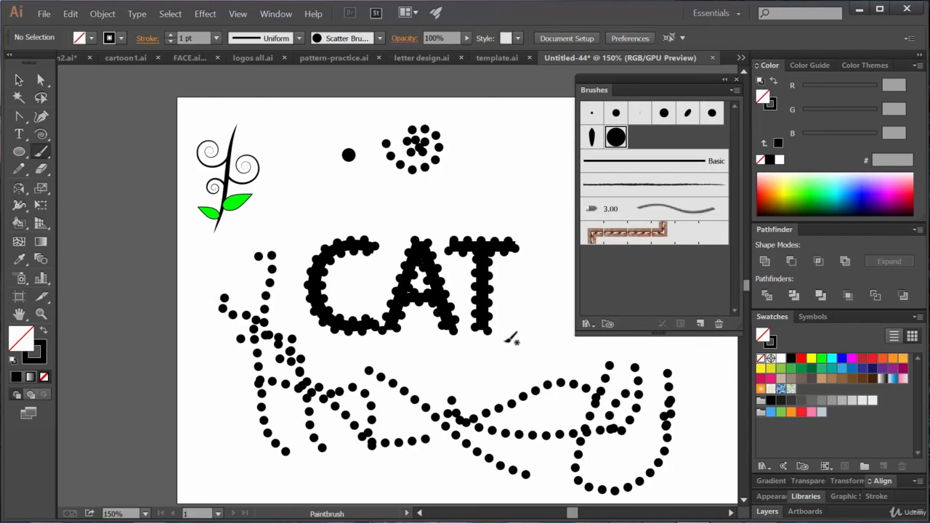
{"action": "left_click_drag", "start_coordinate": [511, 337], "coordinate": [508, 378]}
{"action": "mouse_move", "coordinate": [533, 333]}
{"action": "left_mouse_down"}
{"action": "mouse_move", "coordinate": [547, 370]}
{"action": "mouse_move", "coordinate": [543, 335]}
{"action": "left_mouse_up"}
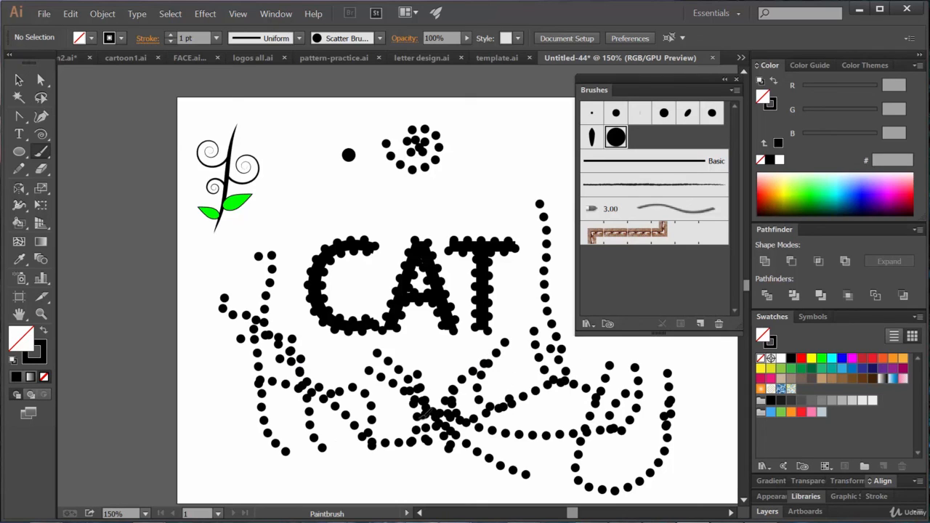
{"action": "left_click_drag", "start_coordinate": [420, 418], "coordinate": [418, 421]}
{"action": "mouse_move", "coordinate": [341, 342]}
{"action": "left_mouse_down"}
{"action": "mouse_move", "coordinate": [366, 430]}
{"action": "mouse_move", "coordinate": [383, 406]}
{"action": "left_mouse_up"}
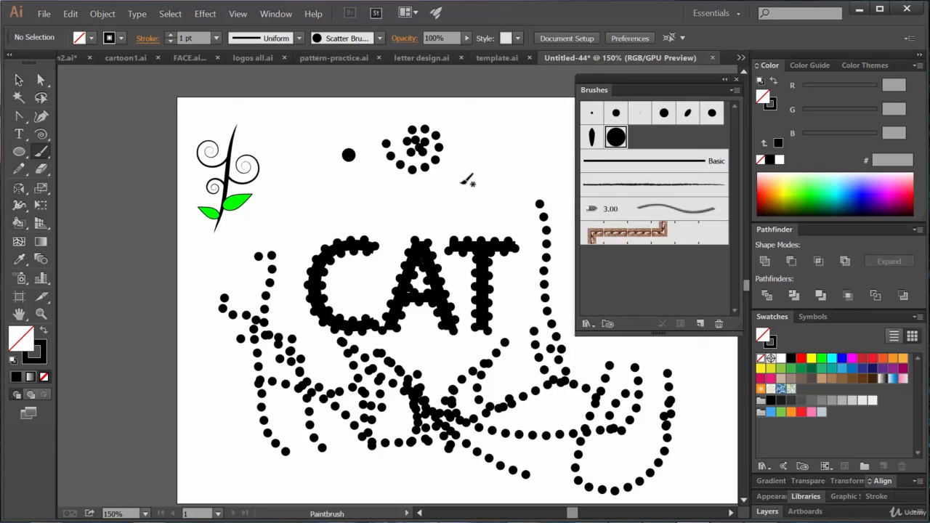
Step: View the brush types offered for a new brush without creating one
{"action": "left_click", "coordinate": [699, 324]}
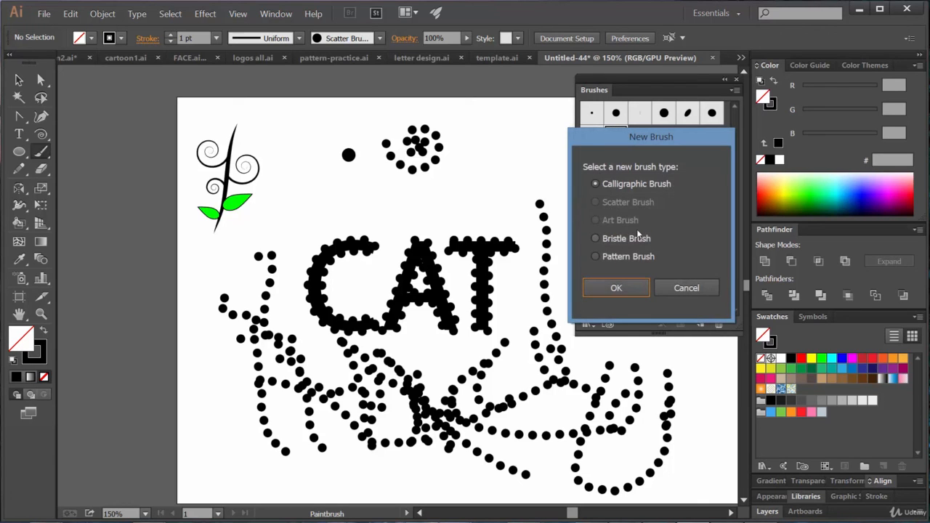
{"action": "left_click", "coordinate": [685, 289]}
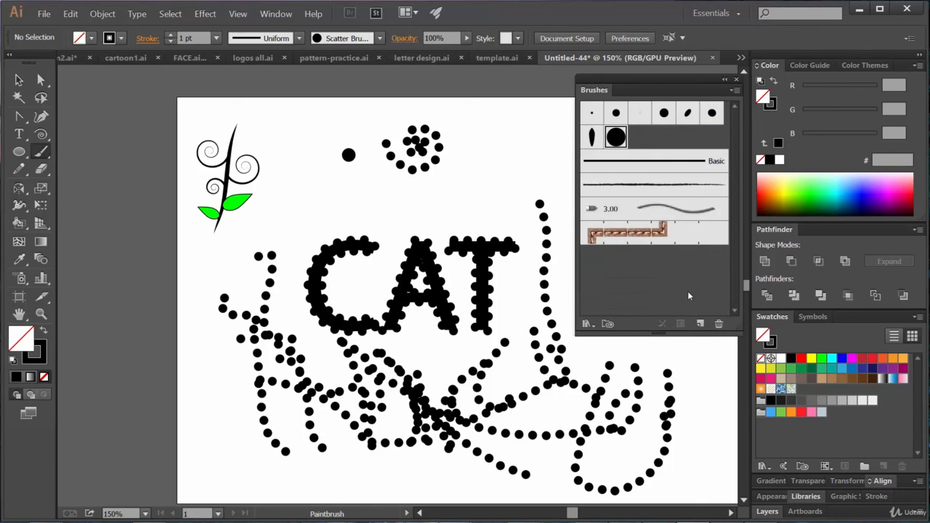